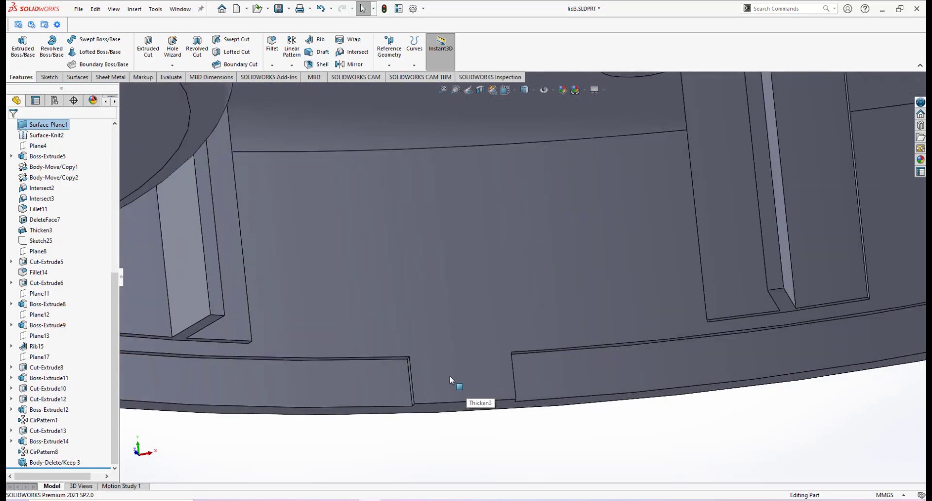
Step: Orbit and zoom around the lid part to examine its underside and inner rim
scroll(449, 375, "up", 4)
middle_click_drag(544, 321, 590, 333)
scroll(554, 280, "up", 4)
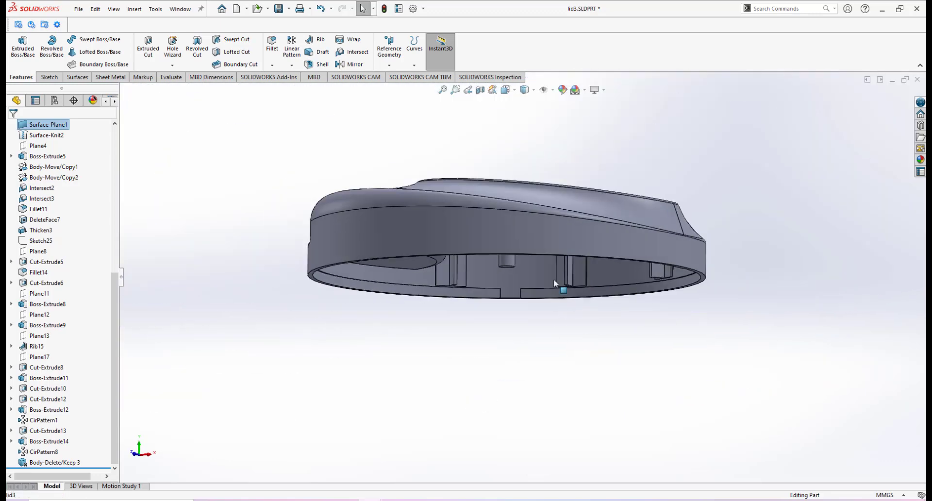
middle_click_drag(554, 283, 593, 221)
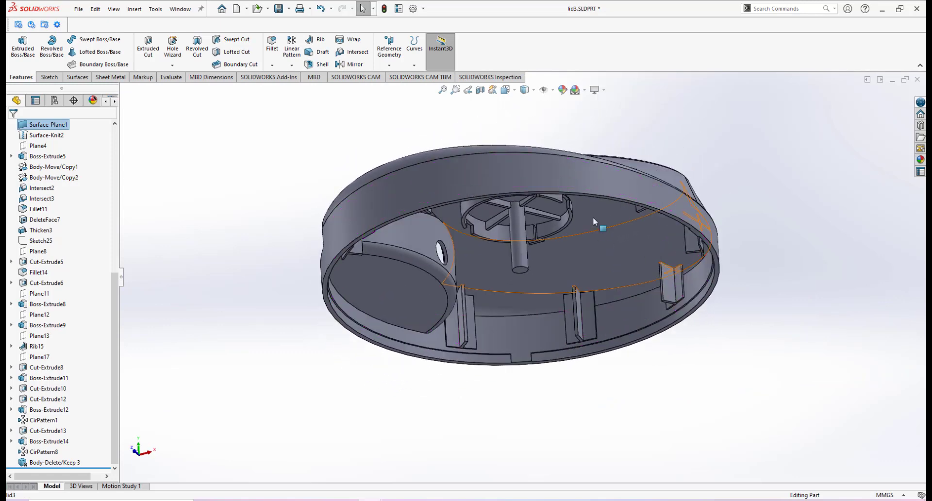
scroll(593, 220, "down", 3)
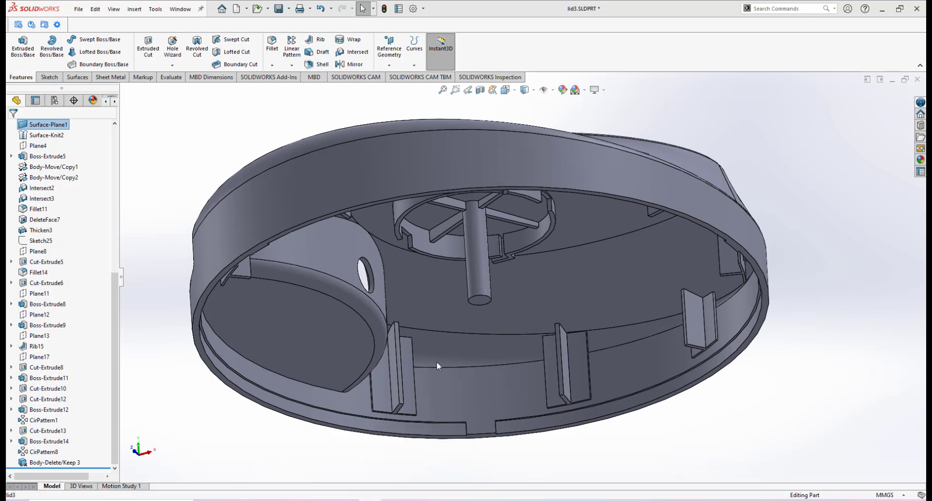
Step: Switch to the mid plate part and examine its rim slots and grooves from different zoom levels
key("ctrl+Tab")
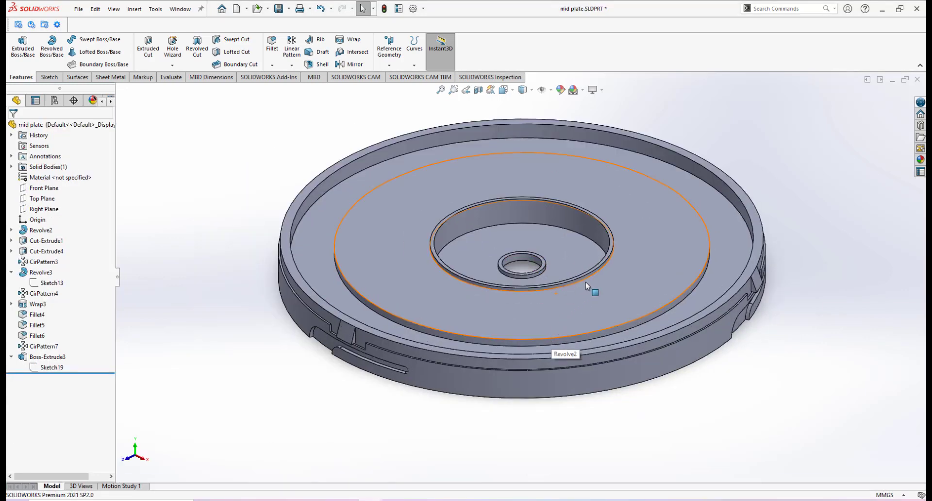
scroll(586, 286, "down", 2)
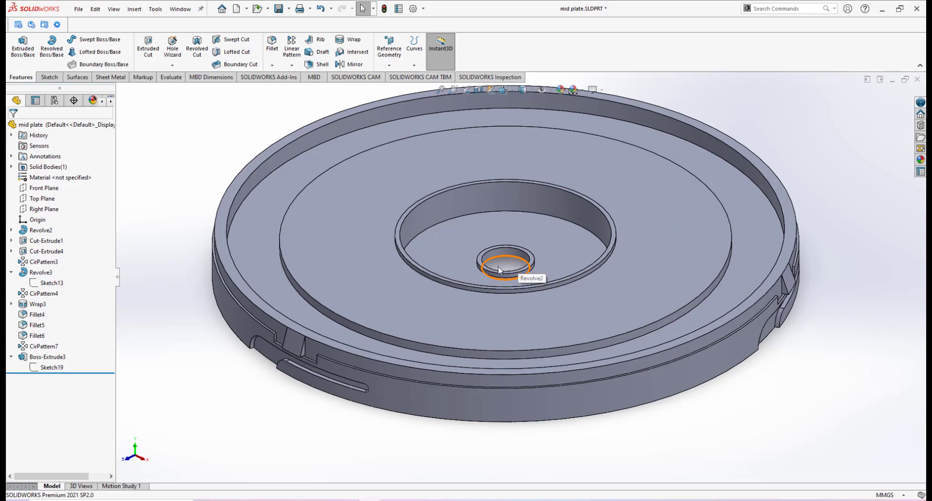
scroll(293, 342, "down", 2)
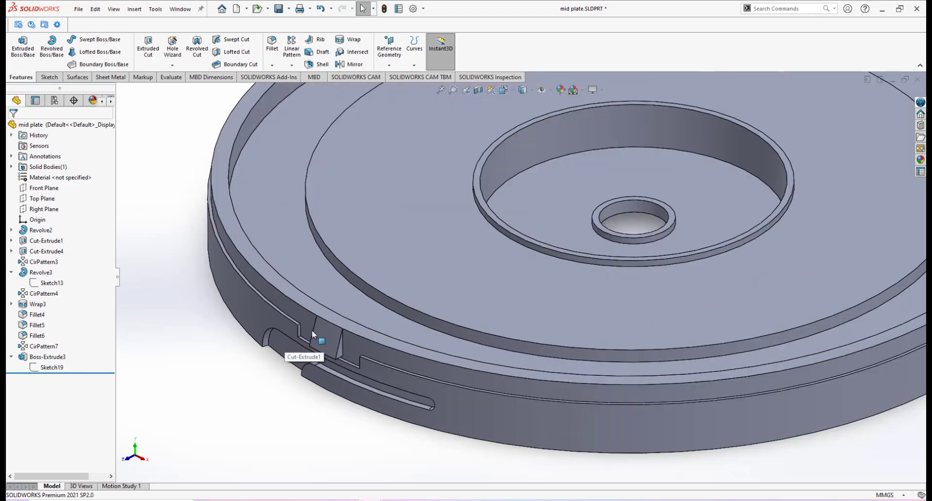
scroll(318, 333, "up", 3)
scroll(368, 318, "down", 2)
scroll(631, 287, "up", 3)
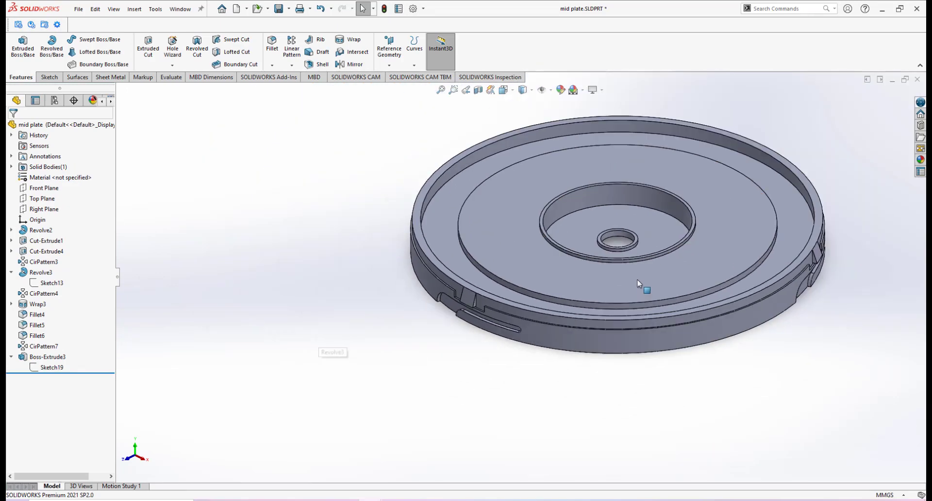
scroll(642, 286, "down", 3)
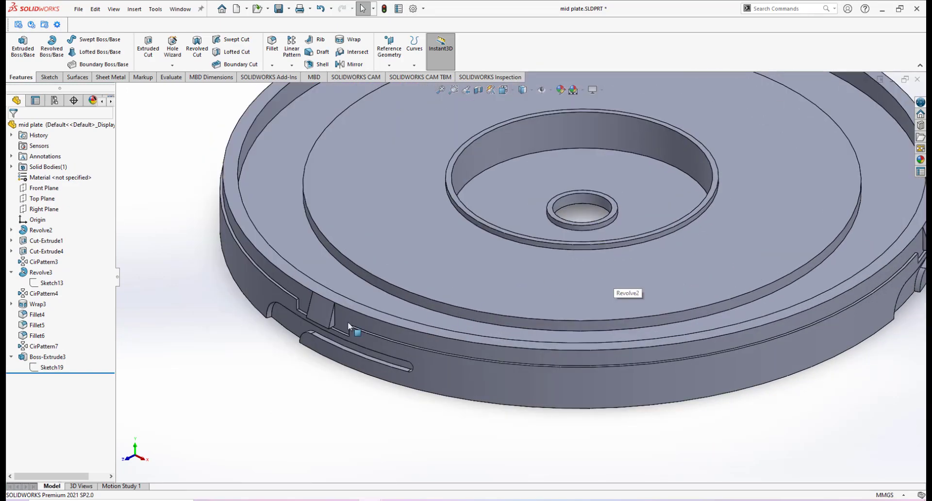
Step: Display the Right Plane on the mid plate and inspect the plate's features relative to it
left_click(44, 208)
scroll(409, 246, "up", 2)
scroll(396, 259, "down", 3)
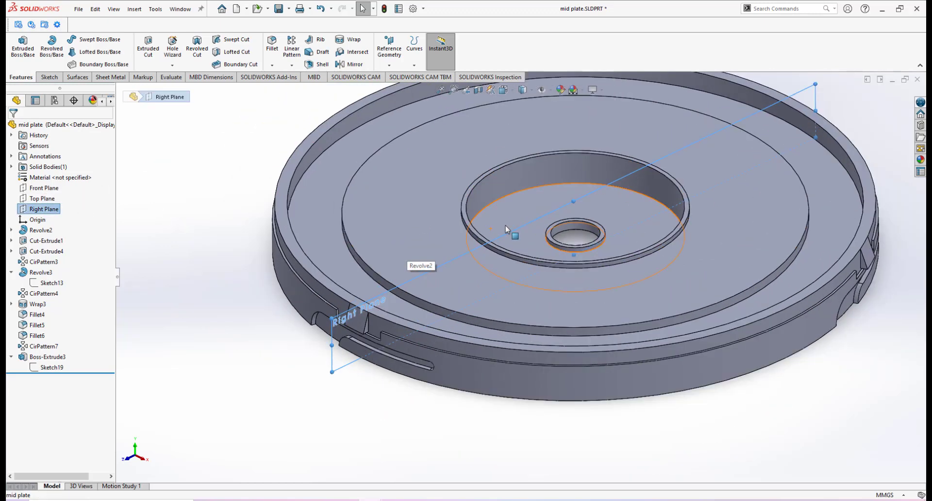
scroll(340, 330, "up", 3)
scroll(348, 340, "down", 2)
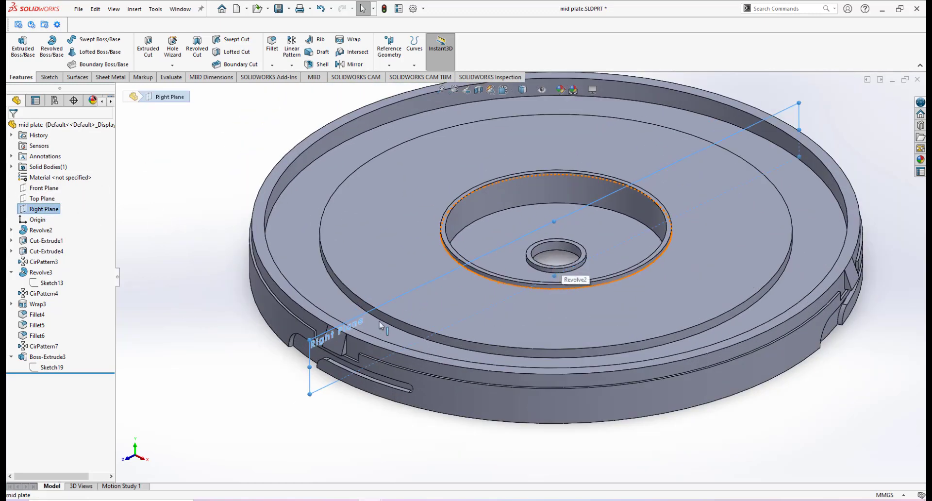
mouse_move(404, 293)
middle_mouse_down()
mouse_move(452, 210)
mouse_move(420, 245)
mouse_move(398, 317)
mouse_move(406, 293)
middle_mouse_up()
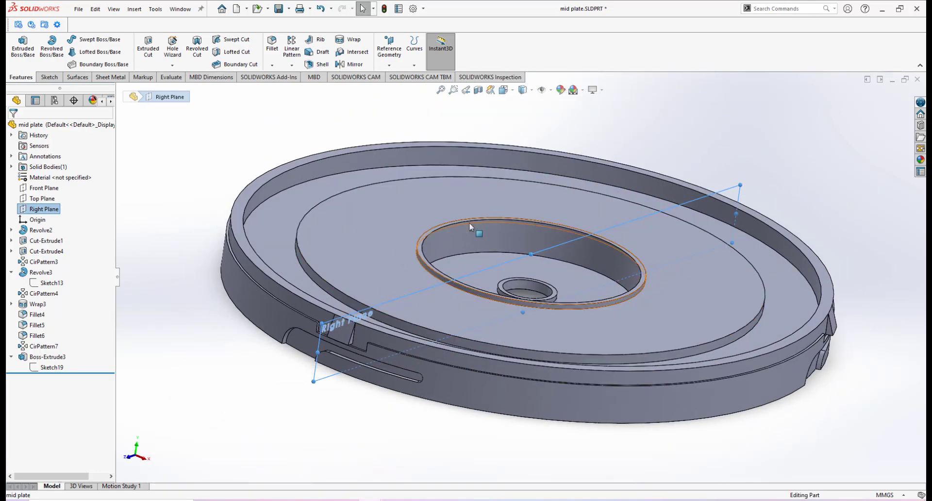
middle_click_drag(476, 228, 486, 287)
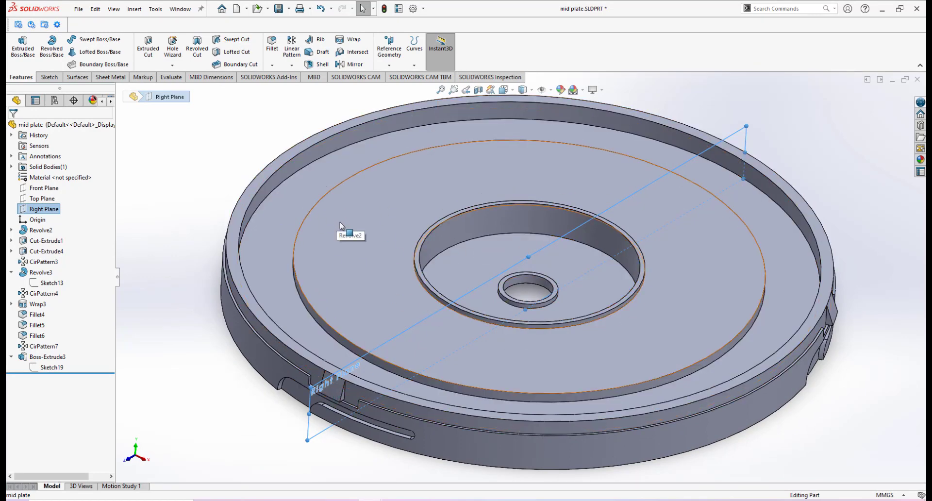
scroll(424, 264, "up", 2)
scroll(455, 258, "down", 1)
left_click(788, 191)
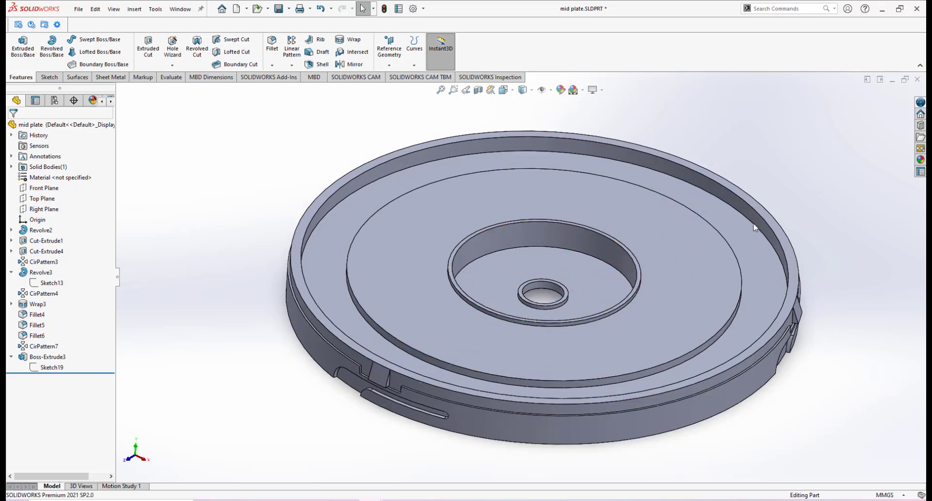
Step: Return to the lid part and orbit around its underside to inspect the tabs on the inner rim
mouse_move(371, 500)
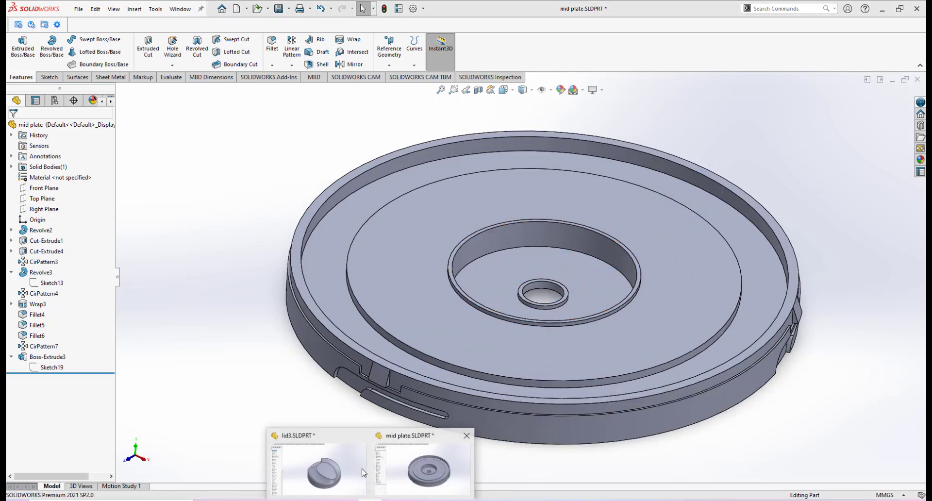
left_click(316, 440)
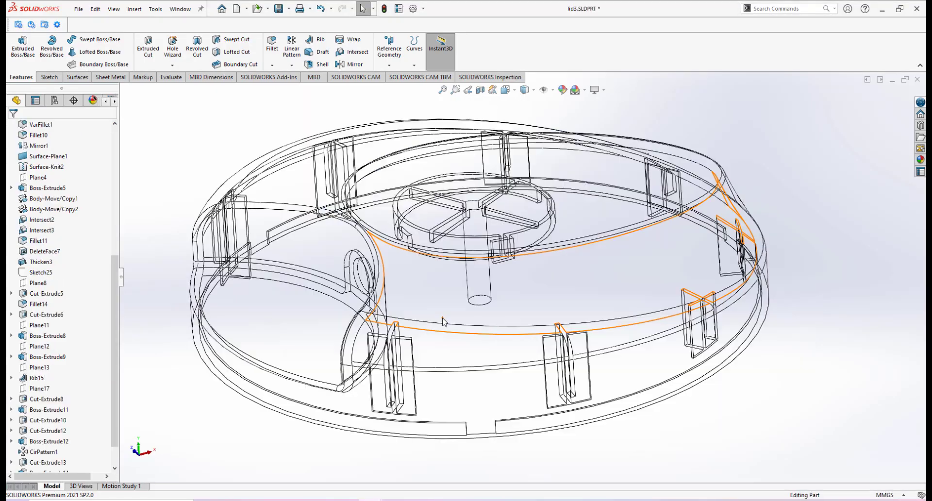
mouse_move(422, 361)
middle_mouse_down()
mouse_move(427, 377)
mouse_move(476, 412)
middle_mouse_up()
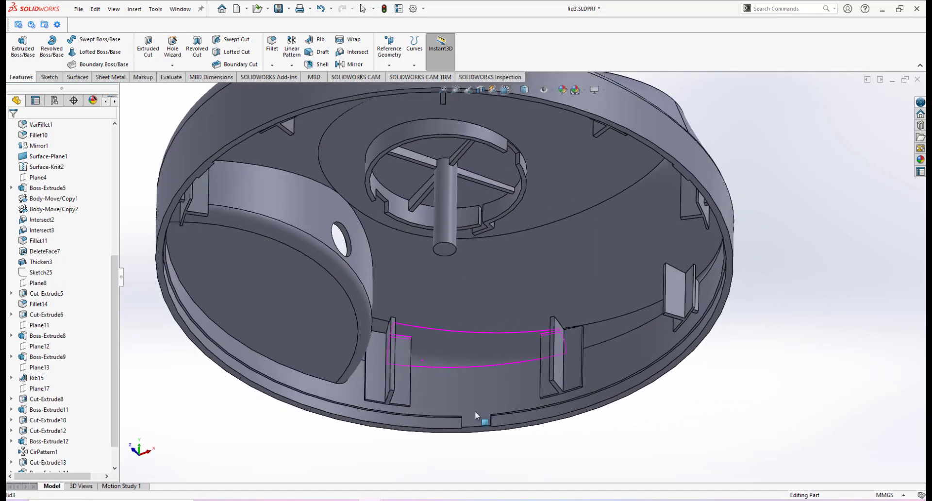
scroll(475, 410, "up", 4)
scroll(444, 217, "down", 3)
middle_click_drag(443, 217, 512, 311)
scroll(512, 310, "up", 2)
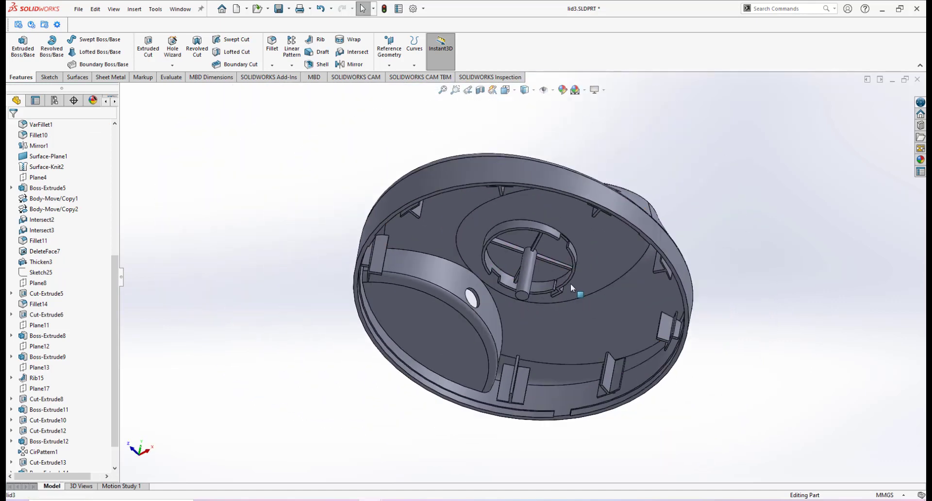
middle_click_drag(569, 284, 621, 350)
scroll(623, 353, "down", 2)
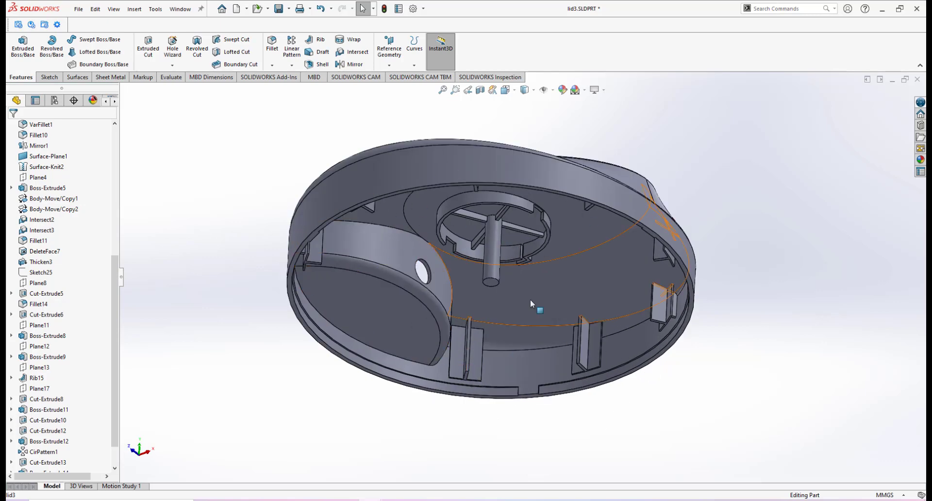
scroll(503, 367, "down", 3)
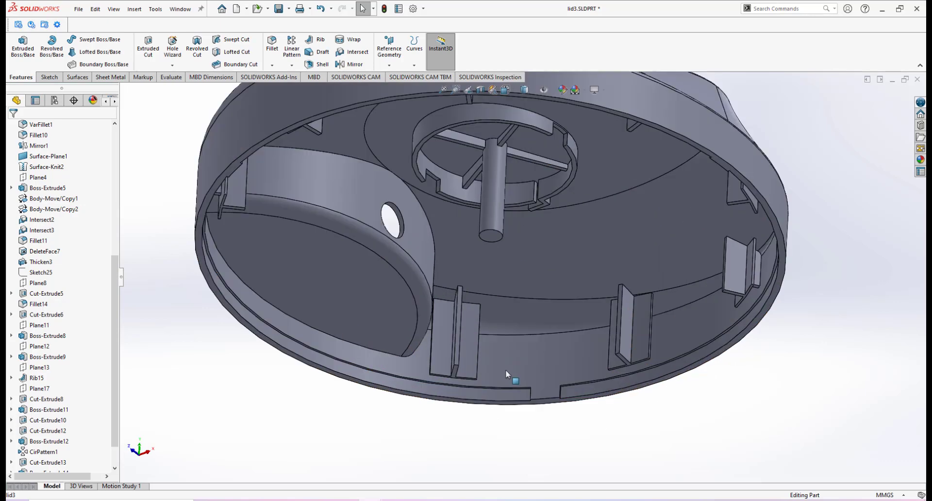
Step: Zoom in on the notch in the lid's rim and examine the surrounding ribs
scroll(544, 272, "up", 4)
scroll(539, 320, "down", 5)
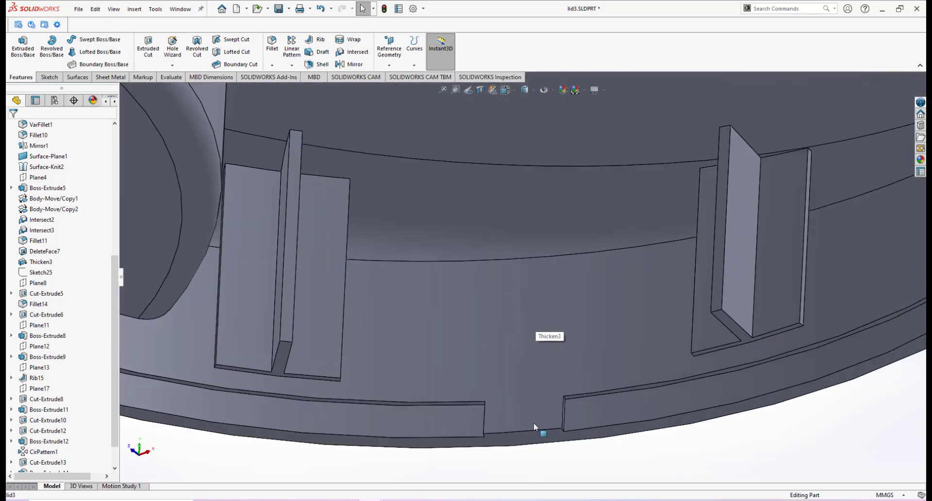
scroll(534, 406, "up", 5)
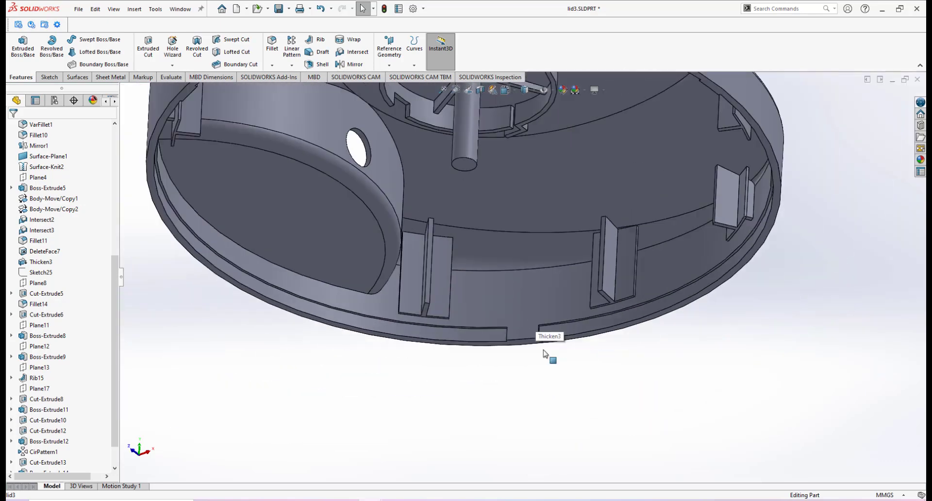
middle_click_drag(541, 357, 524, 202)
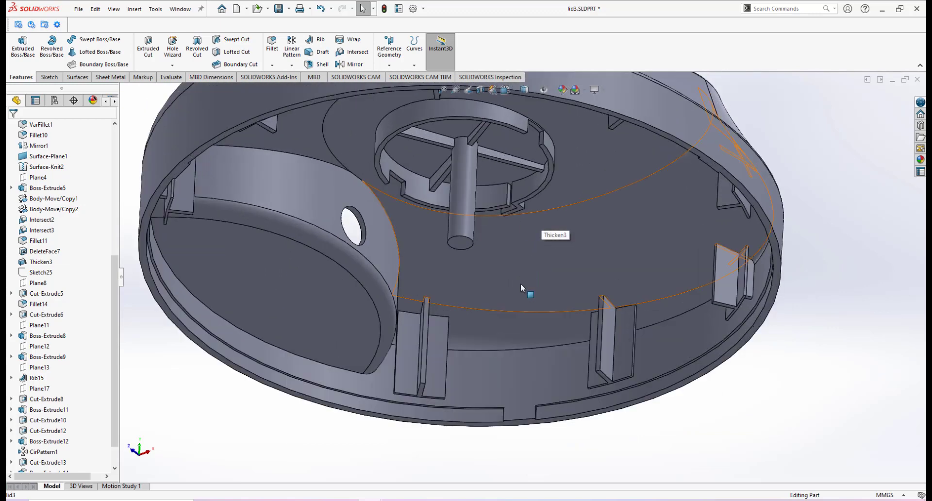
middle_click_drag(519, 285, 508, 291)
scroll(506, 310, "up", 1)
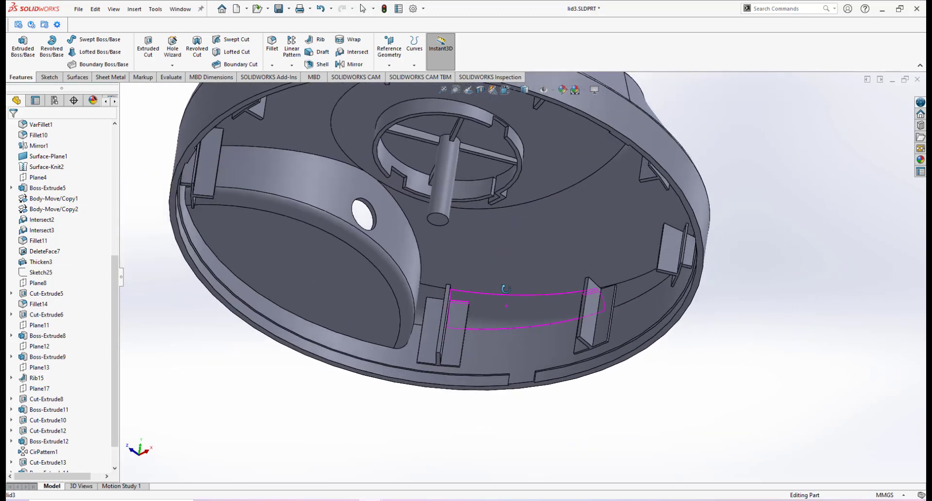
scroll(534, 315, "up", 2)
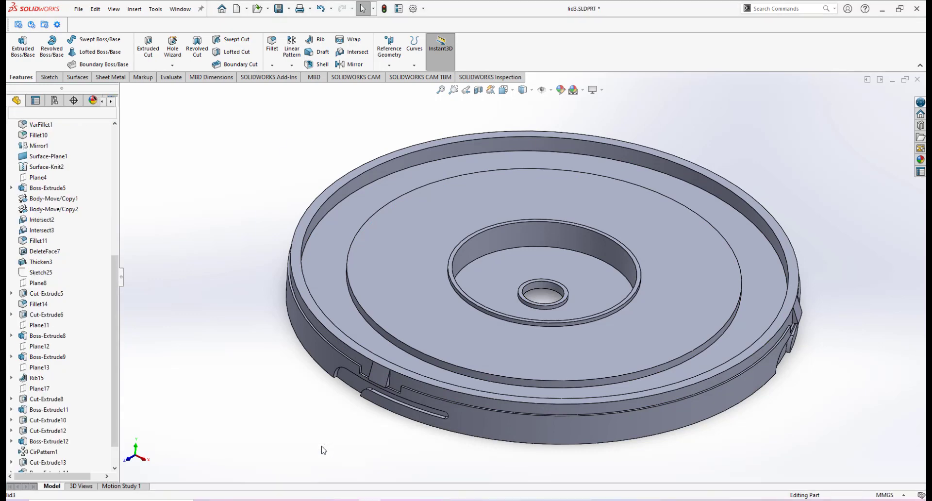
scroll(520, 249, "down", 1)
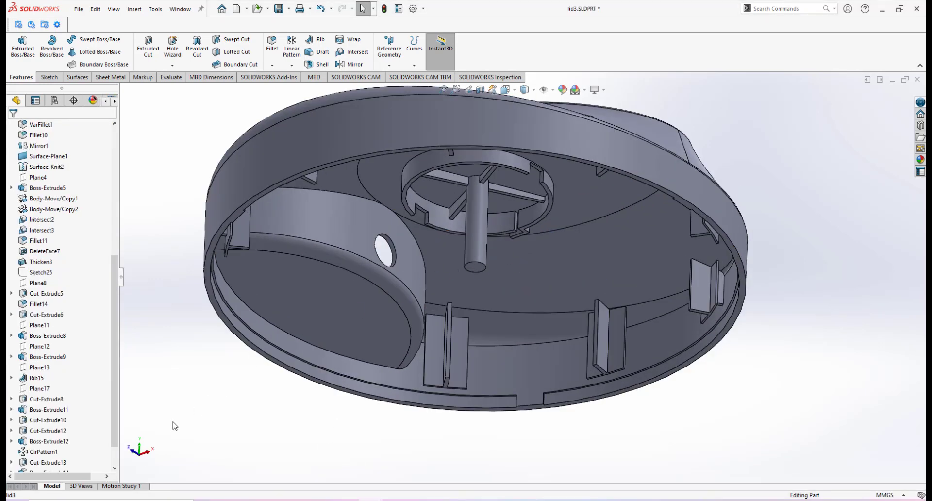
scroll(115, 449, "down", 1)
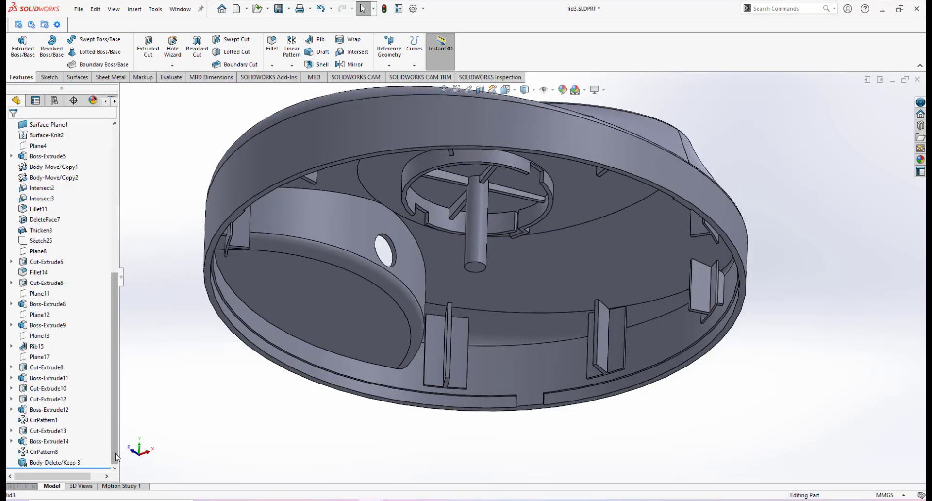
Step: Expand Cut-Extrude13 and Boss-Extrude14 in the feature tree and open Sketch53 for editing
left_click(12, 430)
left_click(44, 441)
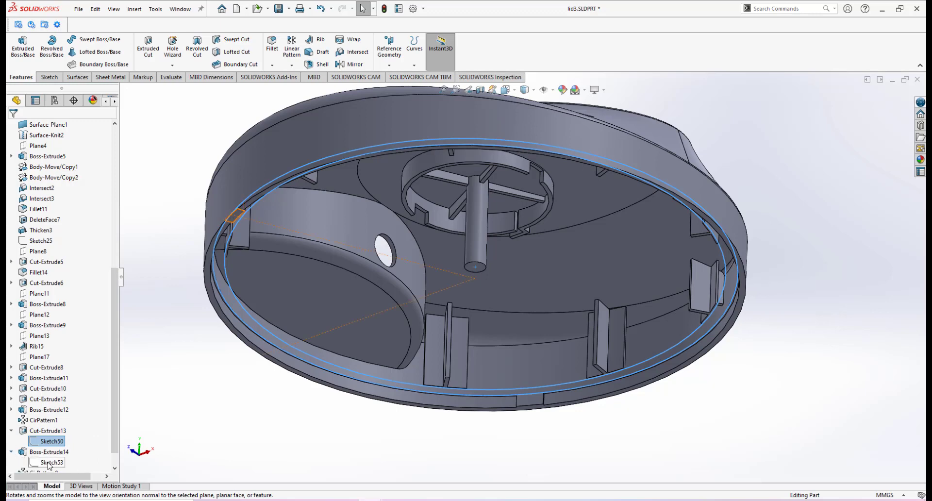
left_click(48, 465)
left_click(55, 448)
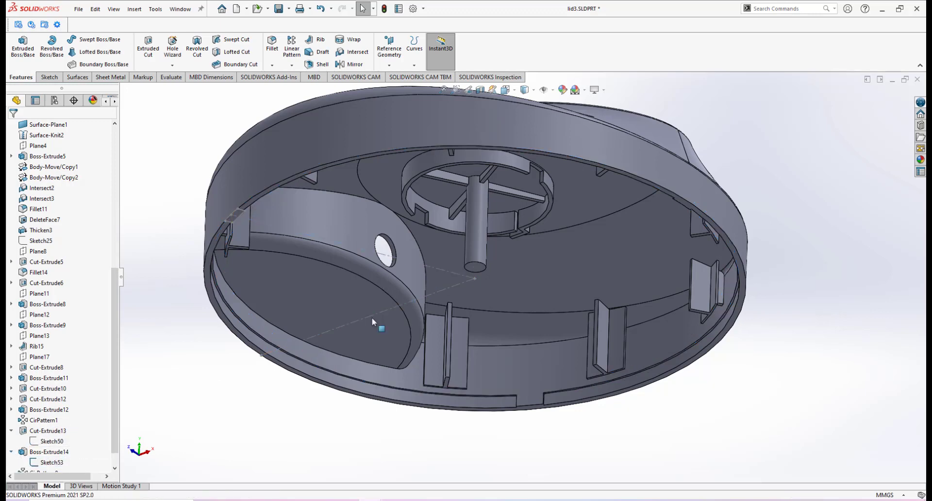
scroll(372, 320, "up", 2)
scroll(406, 264, "down", 2)
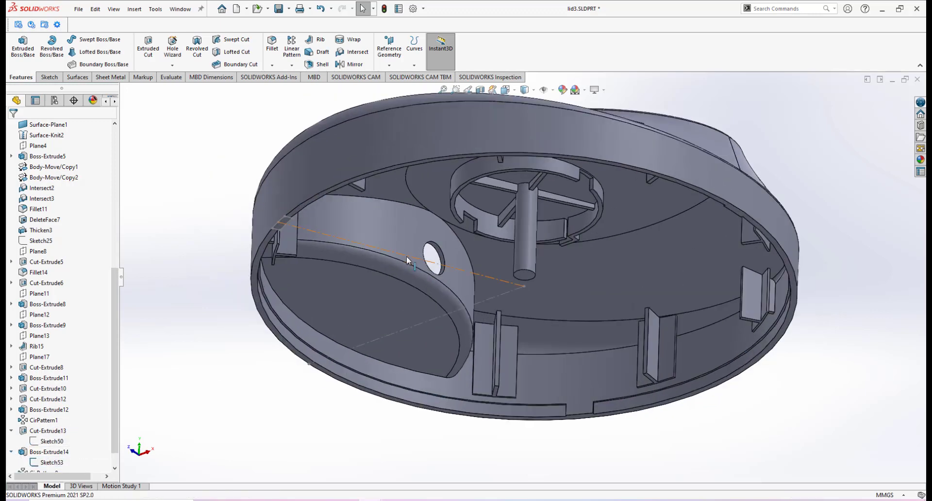
left_click(406, 255)
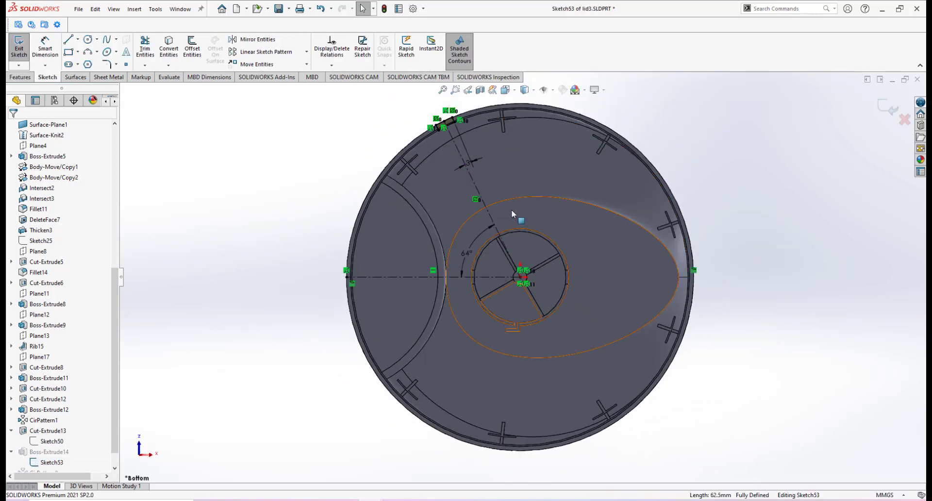
Step: Set the sketch's angular dimension D1@Sketch53 to 60 deg and close the dimension properties
scroll(512, 209, "down", 3)
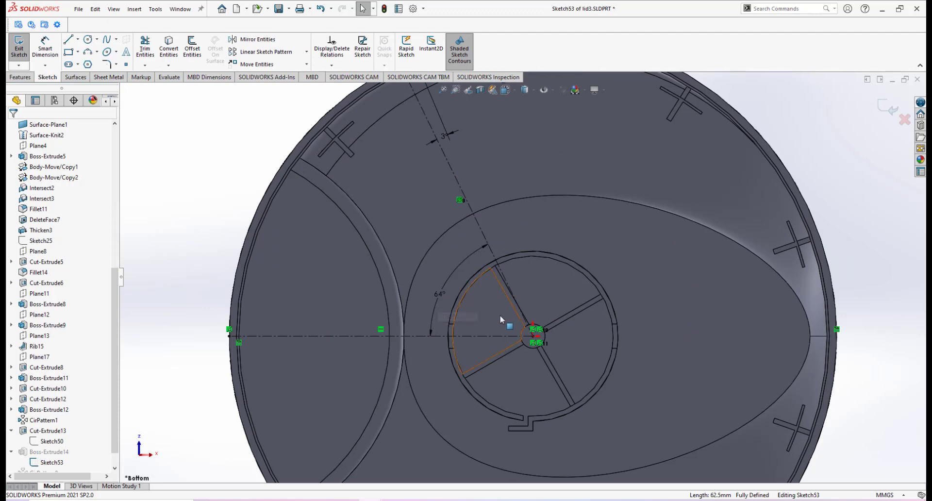
scroll(505, 296, "up", 5)
scroll(499, 288, "down", 6)
scroll(506, 271, "up", 3)
scroll(469, 287, "down", 3)
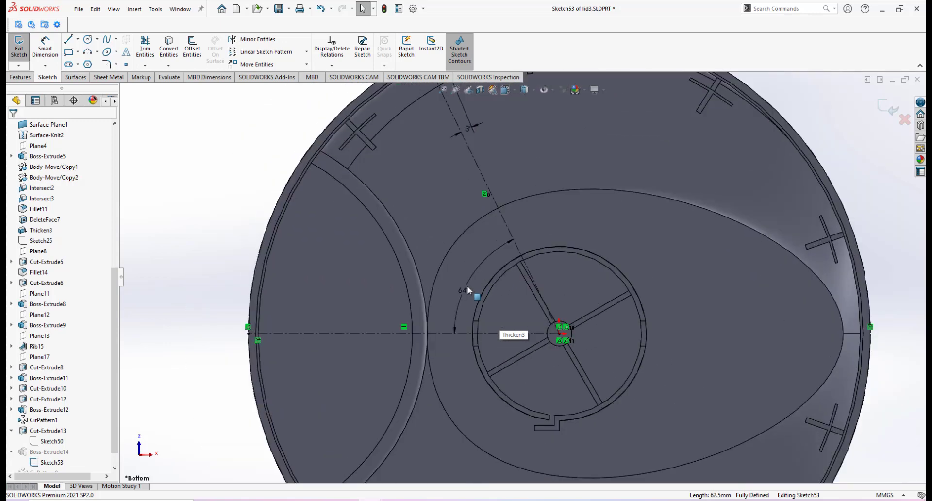
double_click(462, 292)
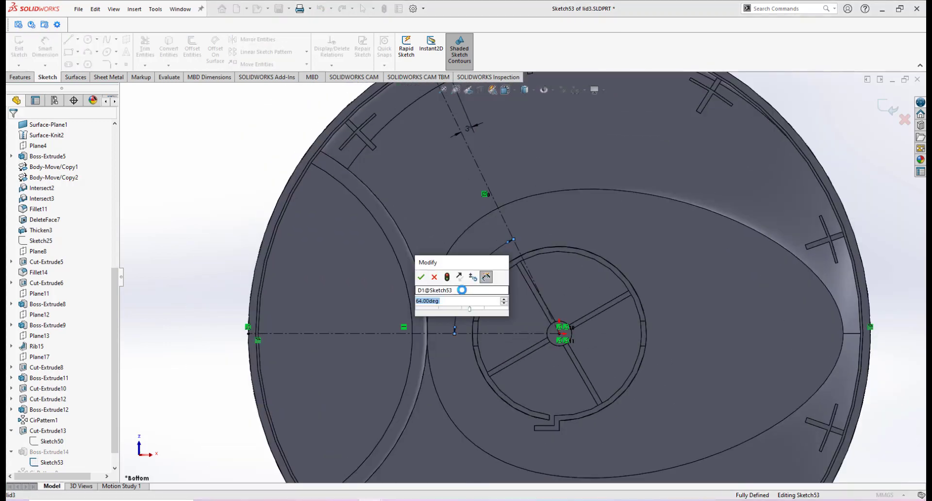
type("60")
key("Return")
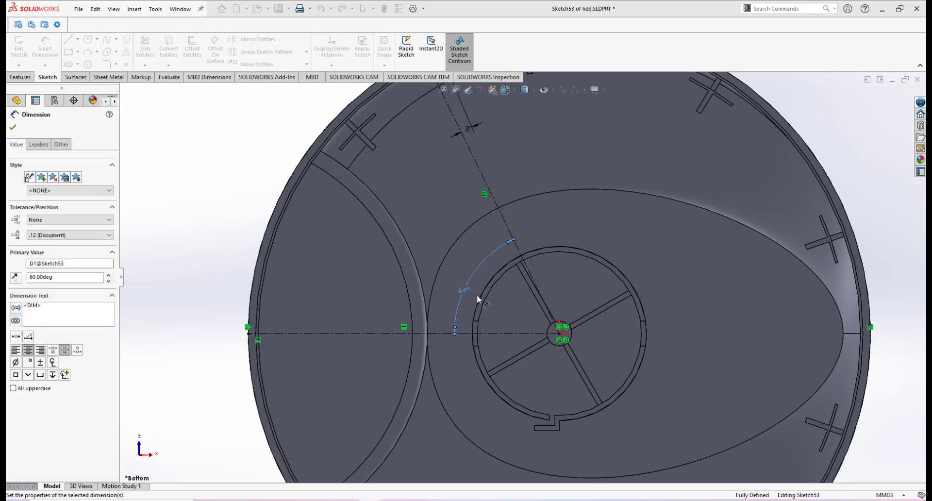
left_click(13, 130)
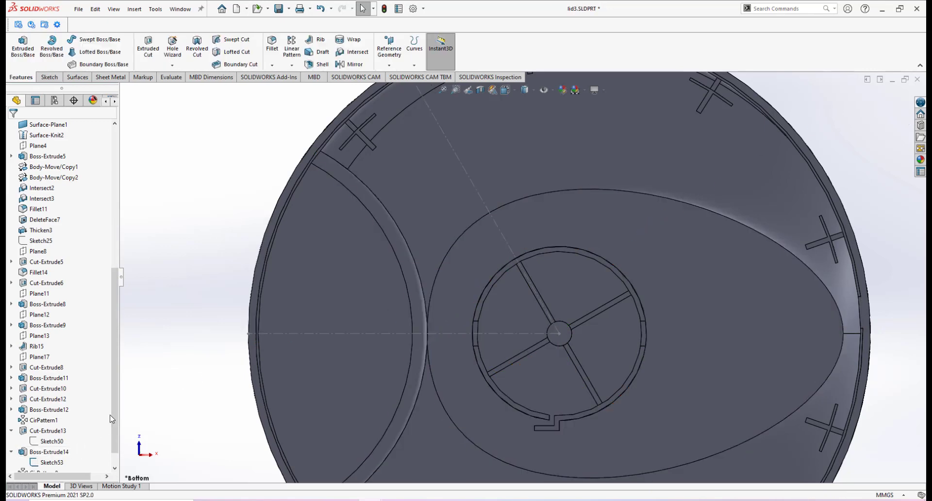
Step: Edit CirPattern8 and set its equal-spacing angle to 360 deg, then confirm the pattern
scroll(111, 418, "down", 1)
key("z")
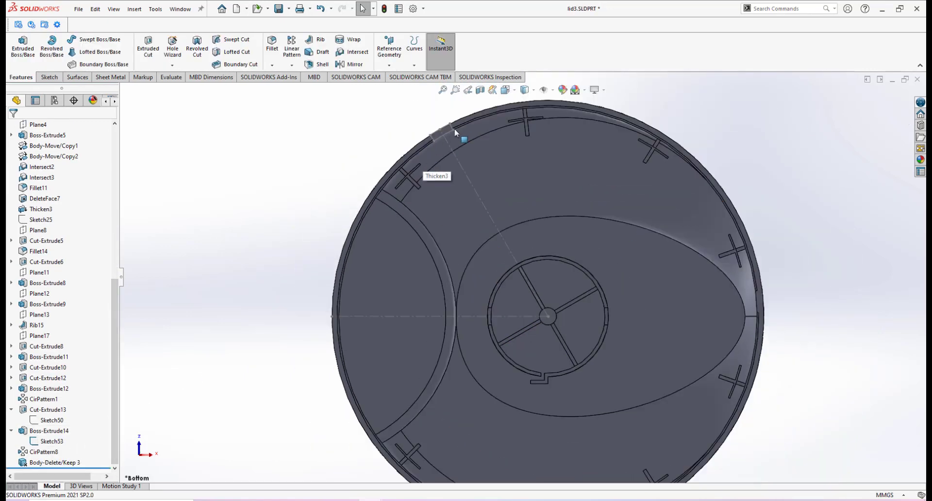
scroll(435, 146, "down", 1)
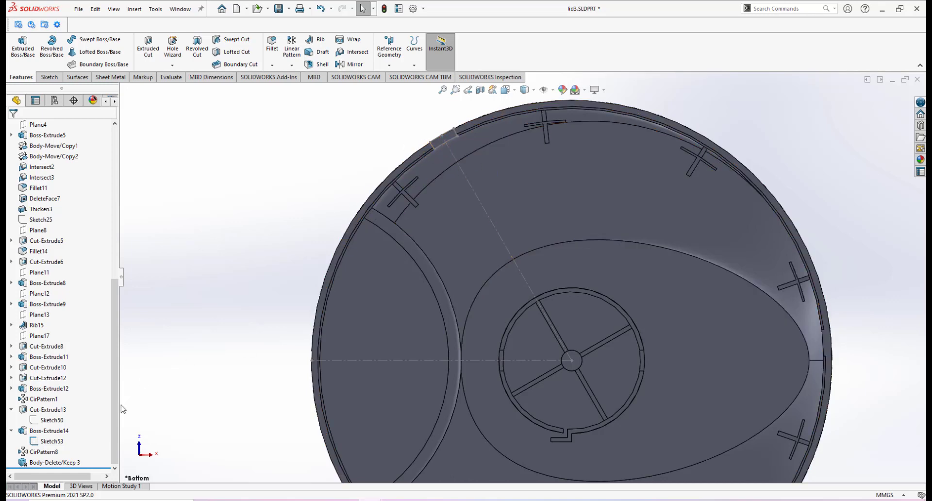
left_click(44, 452)
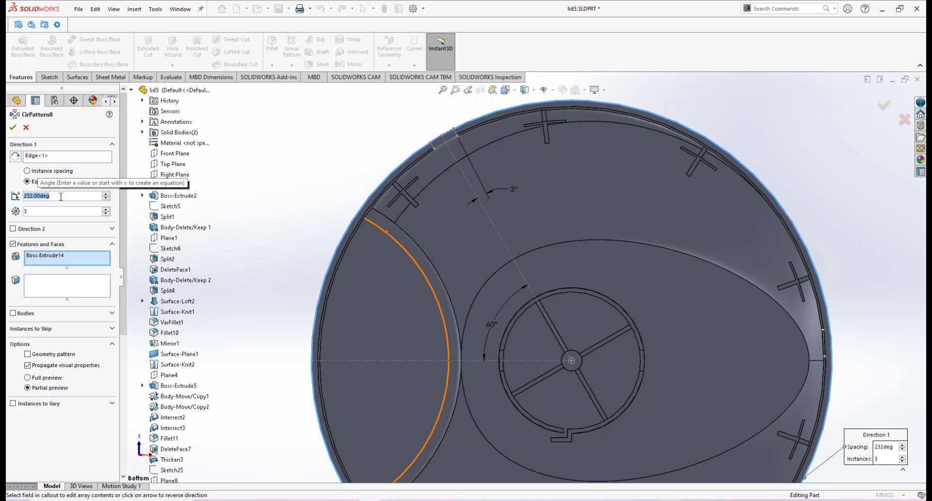
type("360")
key("Return")
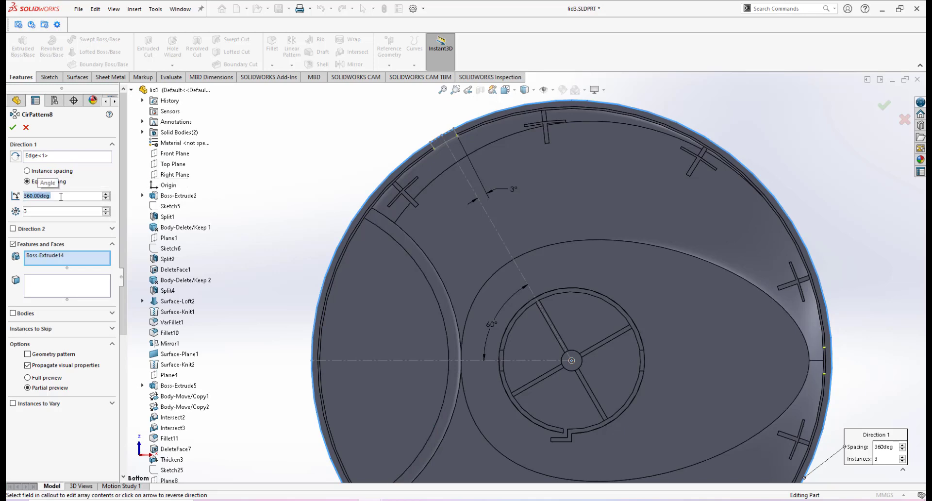
left_click(14, 128)
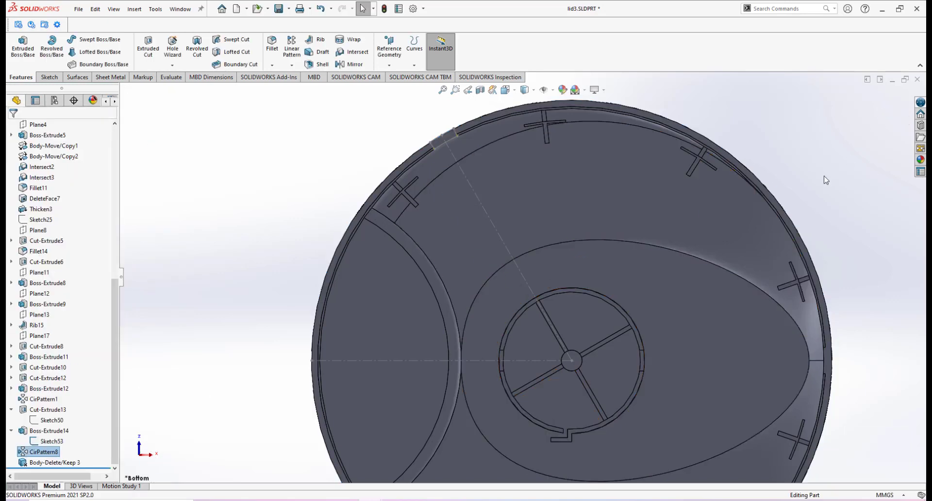
Step: Orbit and zoom around the lid to inspect the patterned tabs on its inner rim, ending in isometric view
scroll(602, 232, "up", 4)
middle_click_drag(602, 232, 317, 194)
scroll(549, 285, "down", 3)
scroll(317, 193, "down", 3)
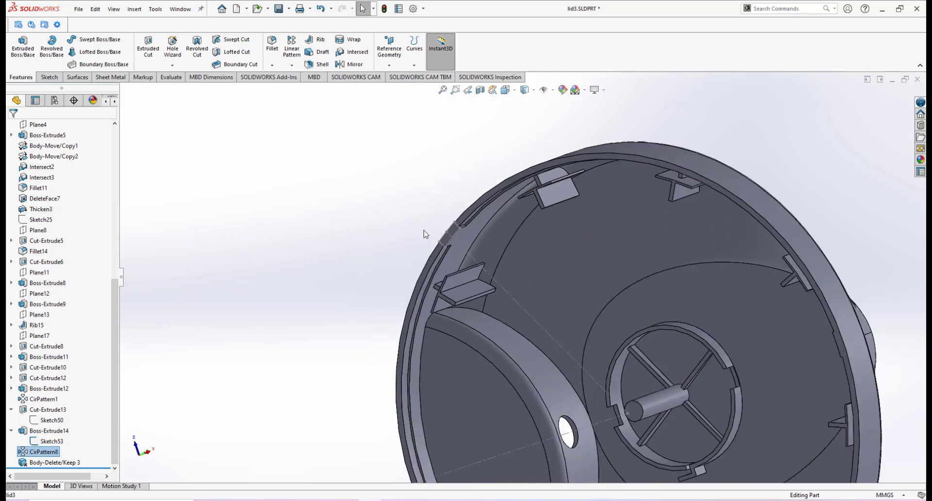
scroll(567, 284, "down", 2)
scroll(564, 287, "up", 7)
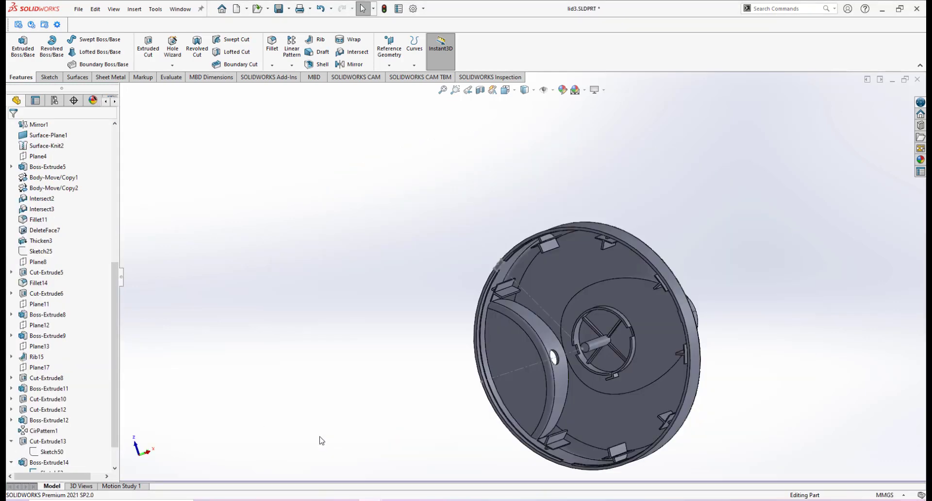
middle_click_drag(610, 279, 617, 314)
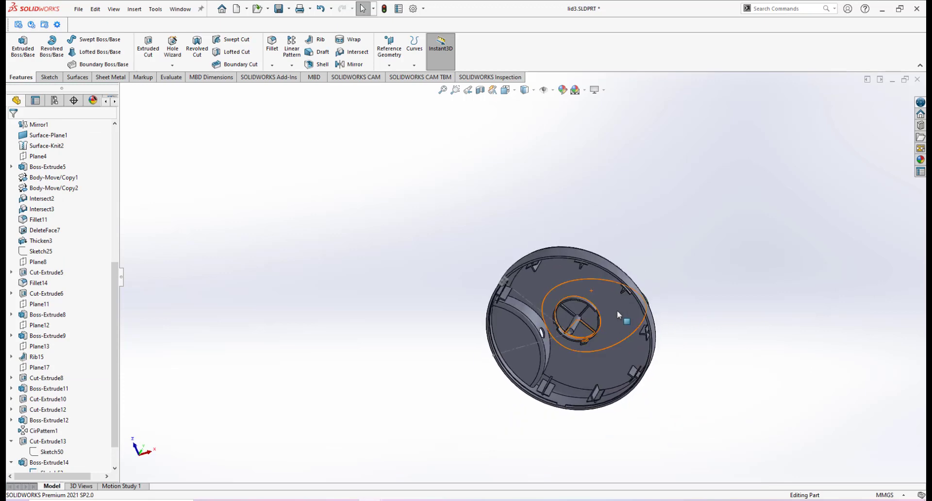
key("space")
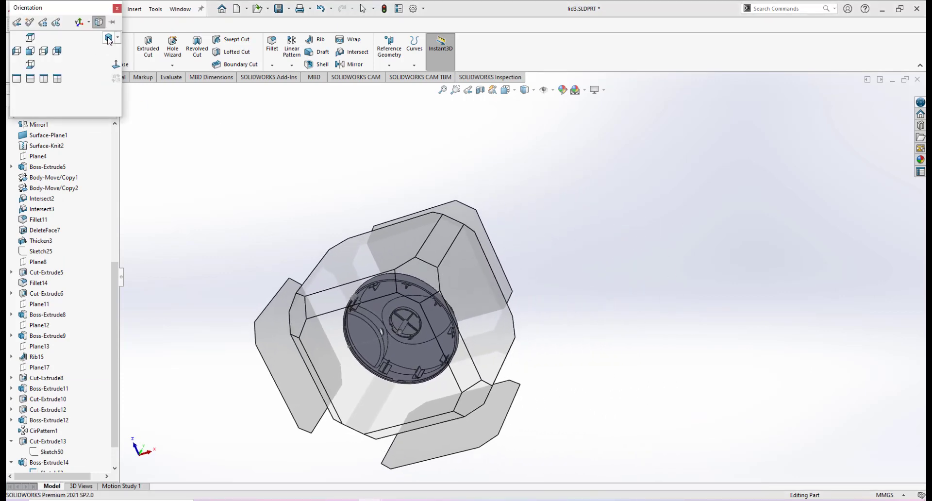
left_click(108, 39)
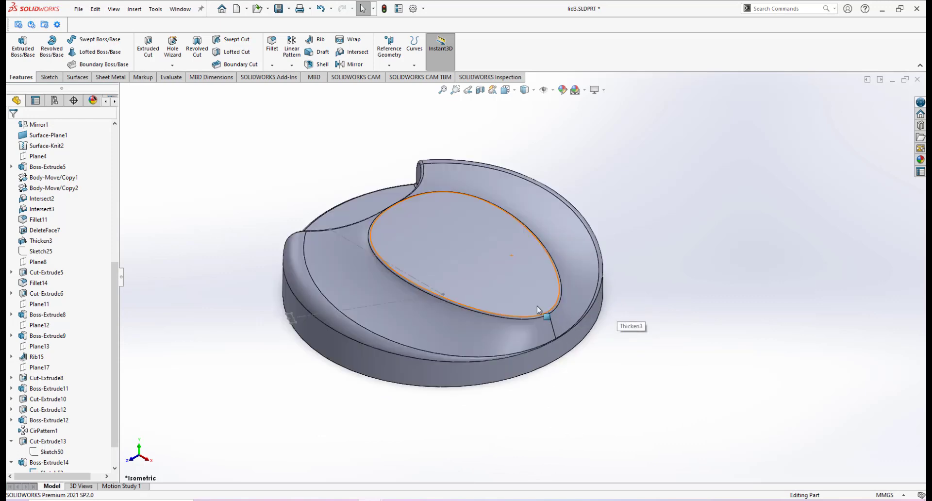
scroll(538, 306, "up", 2)
scroll(449, 312, "down", 2)
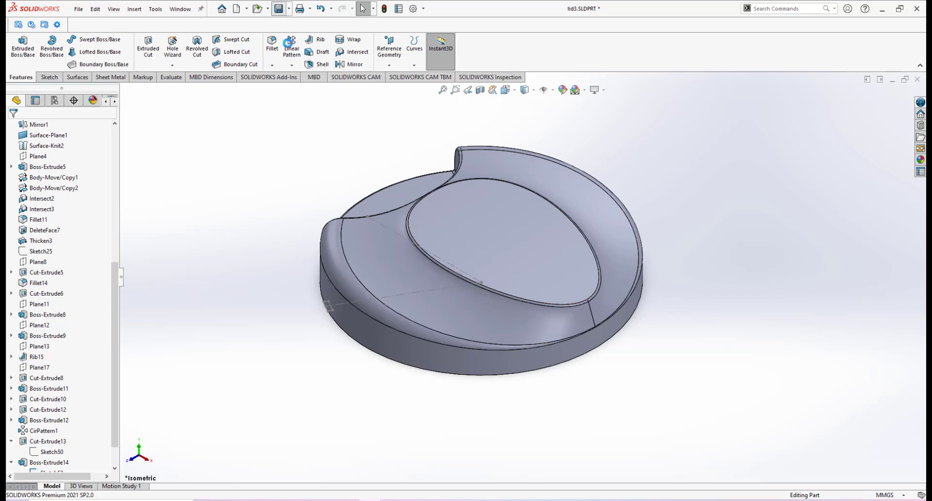
Step: Insert the mid plate part into the lid file, placing it below the lid
left_click(139, 13)
left_click(149, 250)
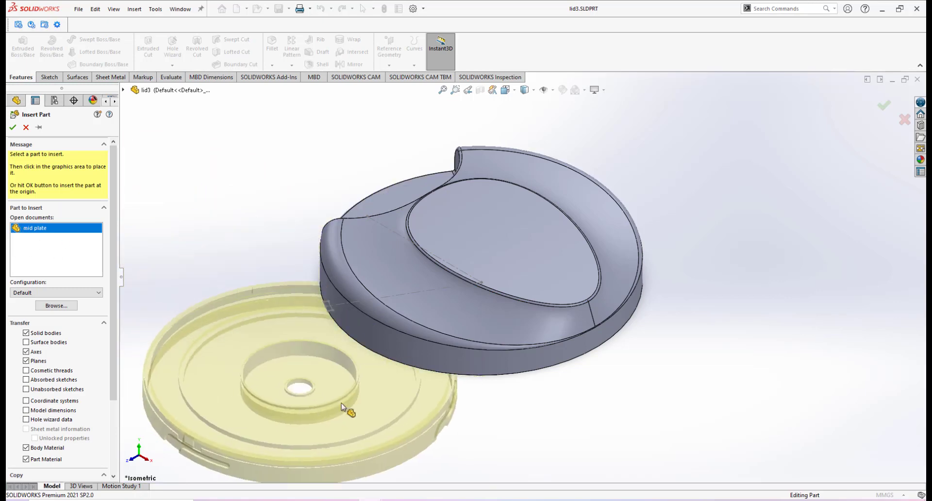
scroll(401, 404, "up", 1)
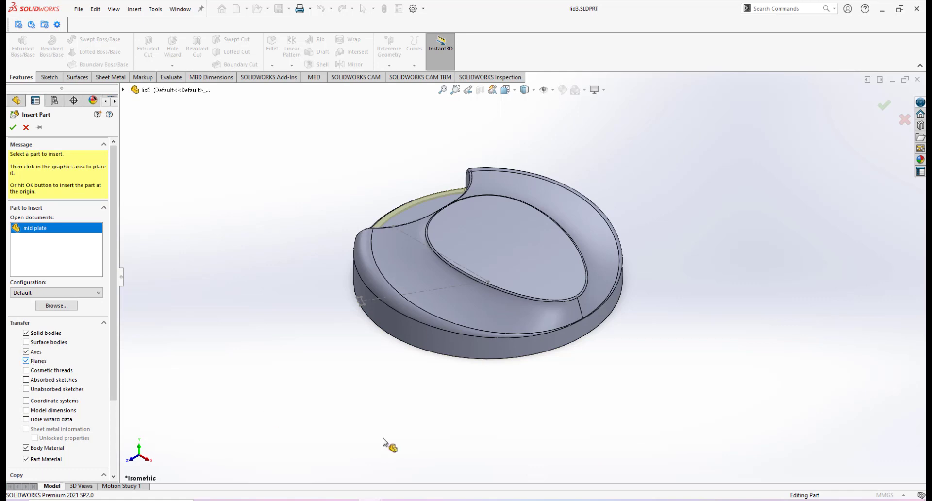
middle_click_drag(496, 430, 491, 371)
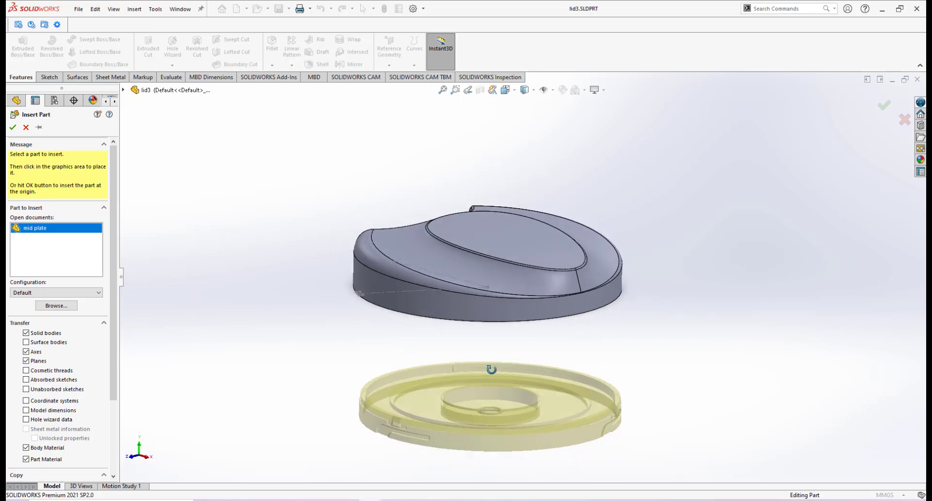
left_click(485, 423)
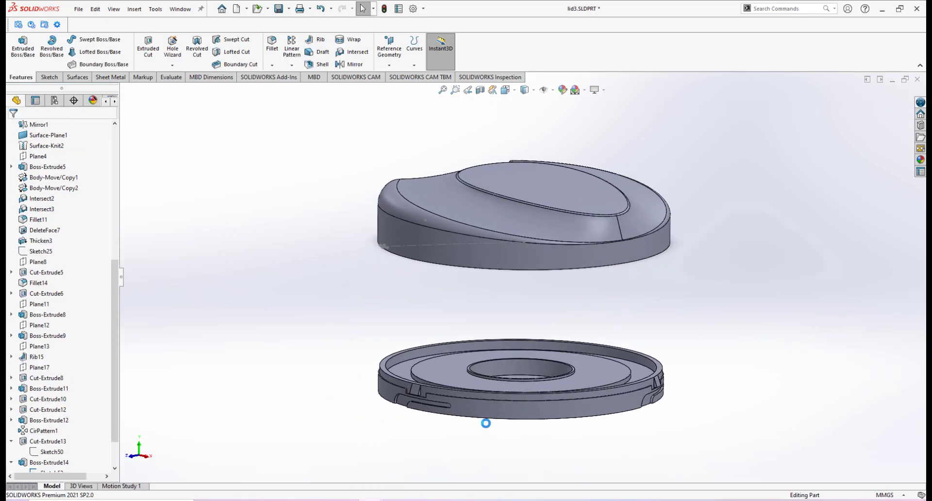
Step: Turn on the display of planes in the graphics area
middle_click_drag(587, 371, 486, 314)
scroll(484, 297, "down", 1)
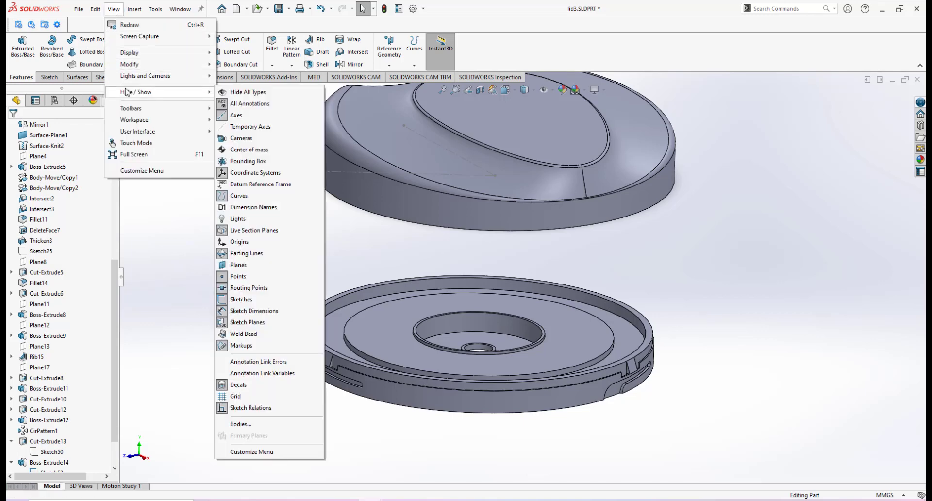
mouse_move(134, 94)
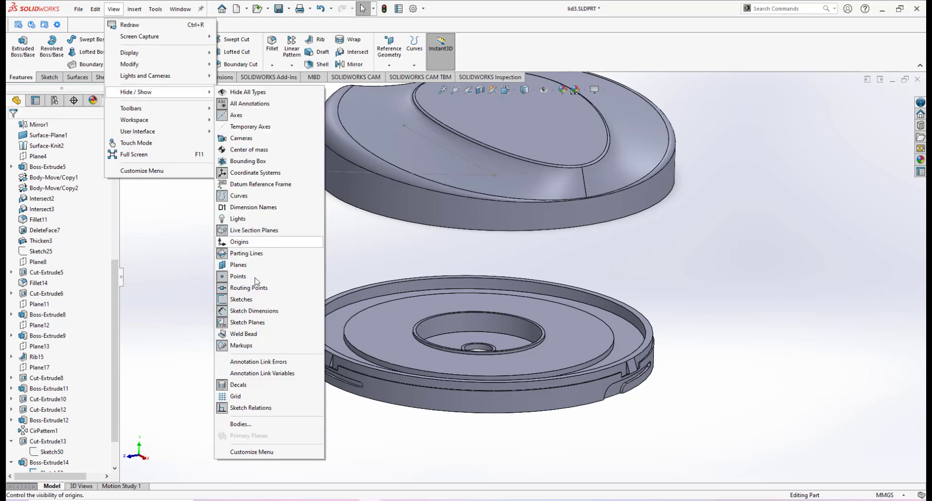
left_click(239, 265)
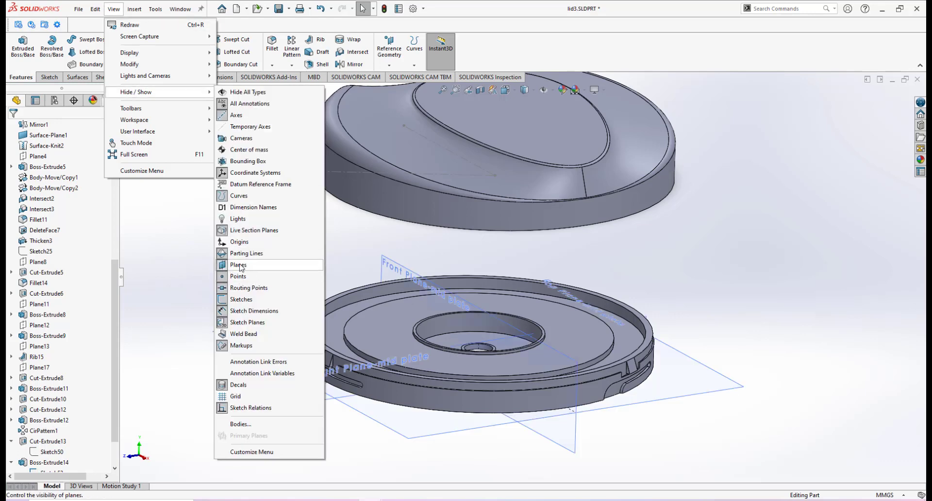
Step: Zoom and orbit around the mid plate to examine the slot on its rim near its Right Plane
left_click(668, 259)
scroll(494, 306, "up", 1)
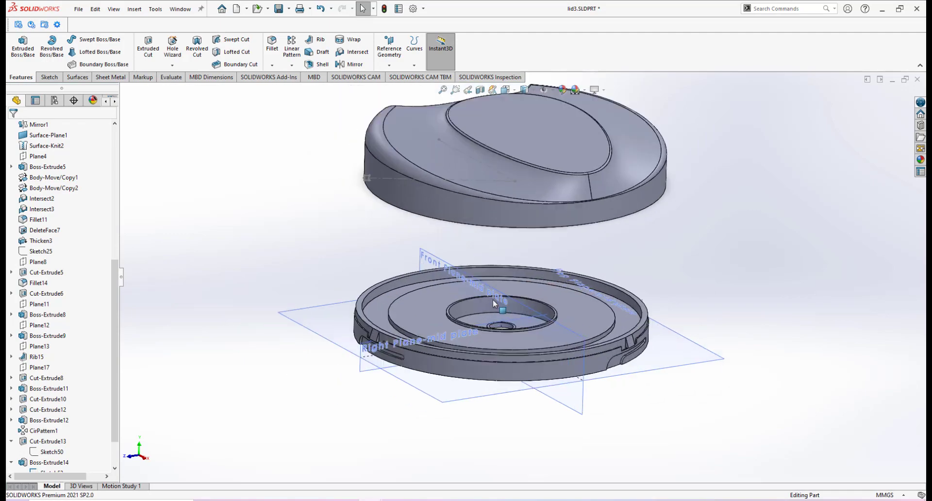
scroll(494, 302, "down", 1)
middle_click_drag(494, 302, 416, 333)
scroll(491, 302, "down", 2)
scroll(477, 306, "up", 2)
scroll(469, 320, "down", 2)
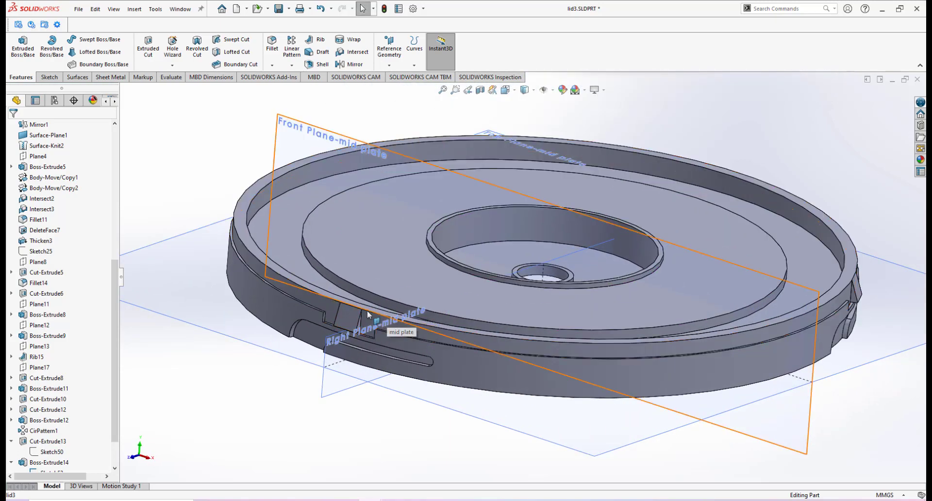
scroll(345, 317, "down", 2)
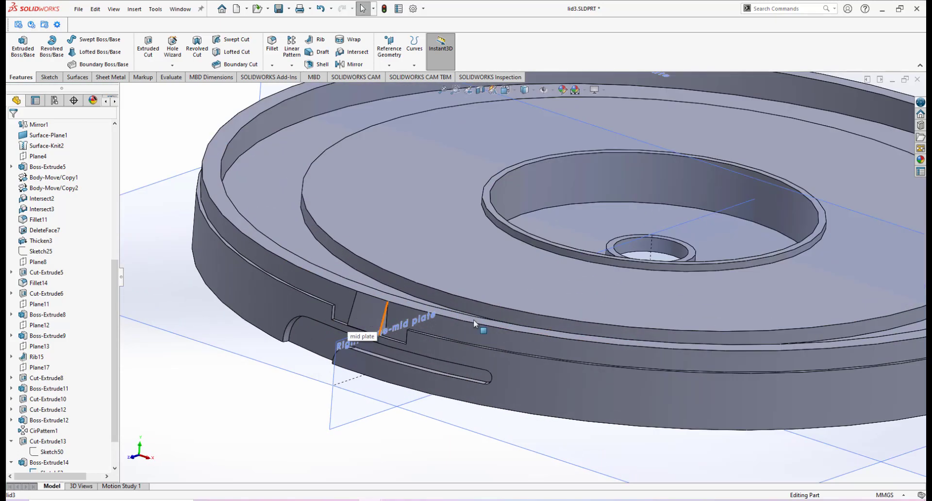
middle_click_drag(474, 320, 448, 324)
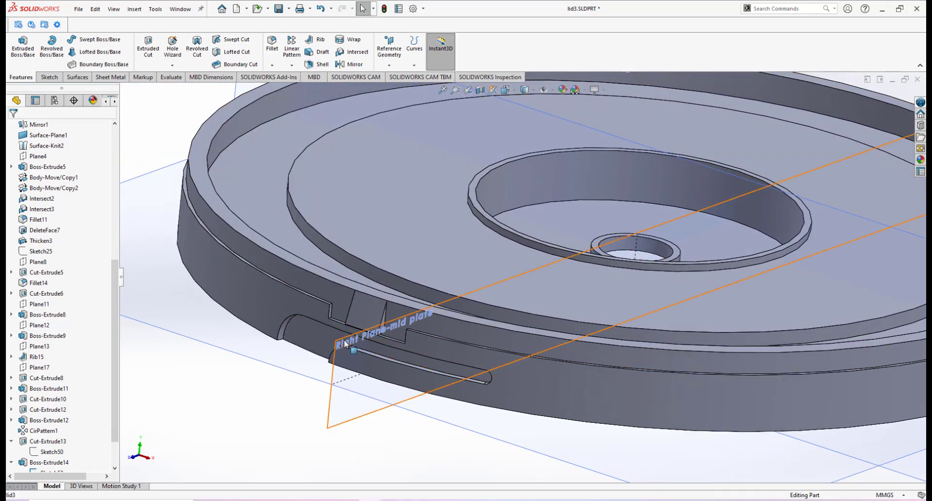
scroll(556, 266, "up", 6)
scroll(557, 214, "down", 2)
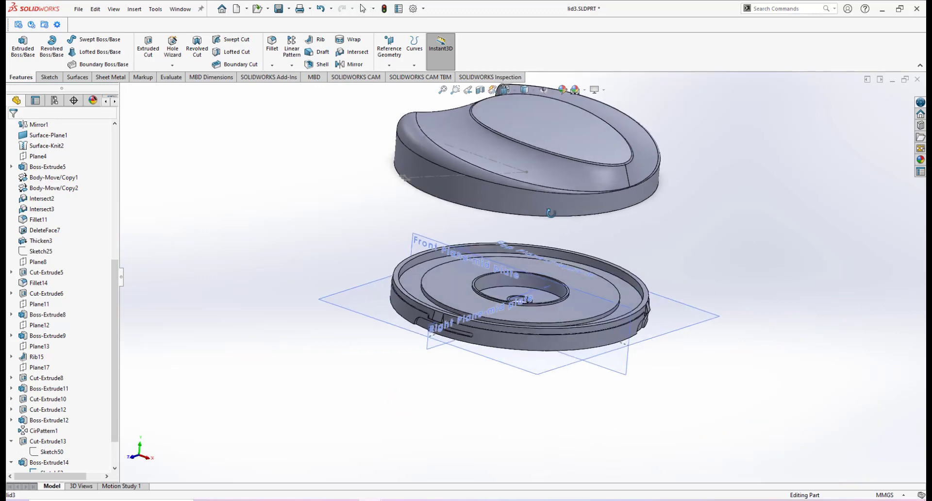
scroll(551, 213, "down", 2)
scroll(481, 160, "down", 1)
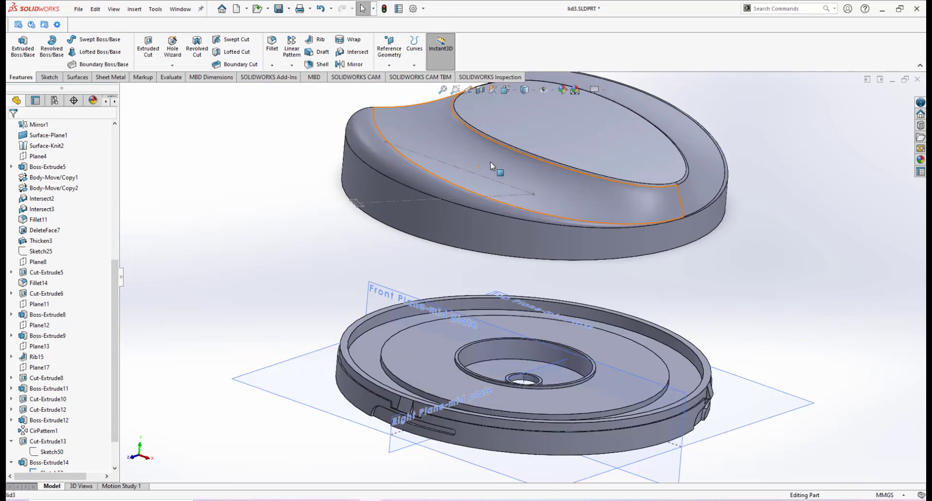
scroll(115, 137, "up", 10)
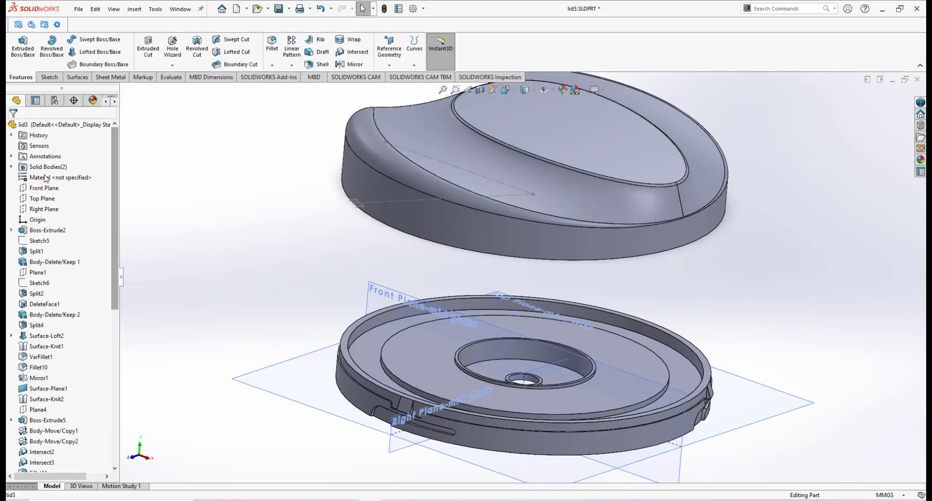
Step: Select the lid's Right Plane and orbit around the lid's underside to compare its rim features with the mid plate
left_click(44, 208)
scroll(517, 232, "up", 2)
middle_click_drag(514, 232, 544, 203)
scroll(526, 228, "down", 4)
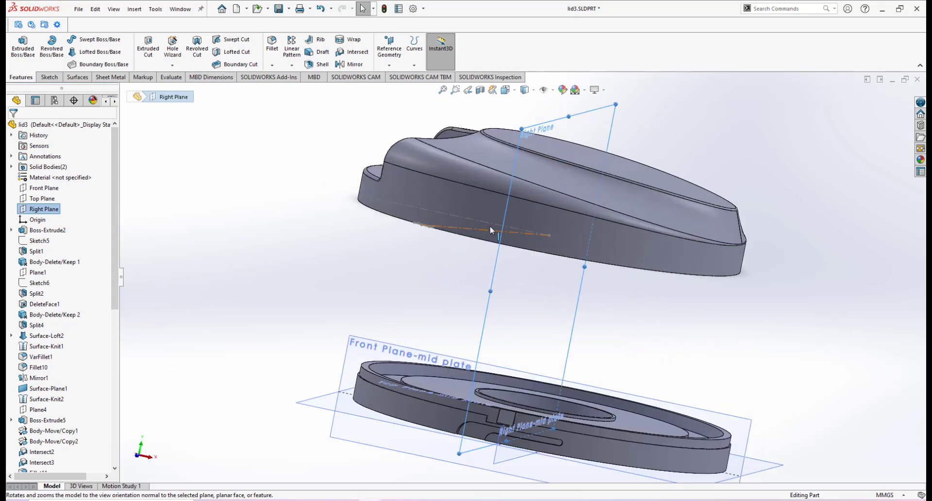
middle_click_drag(490, 226, 503, 200)
scroll(505, 189, "down", 3)
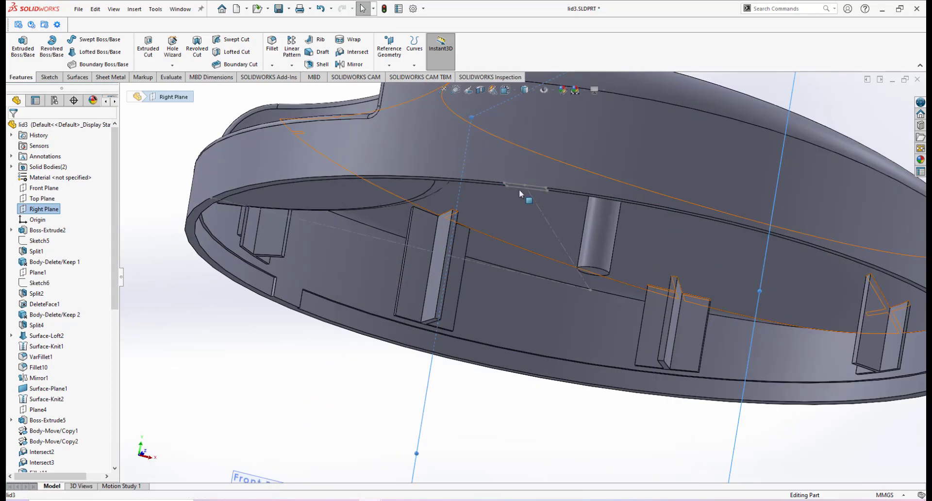
scroll(568, 215, "up", 4)
middle_click_drag(596, 213, 524, 253)
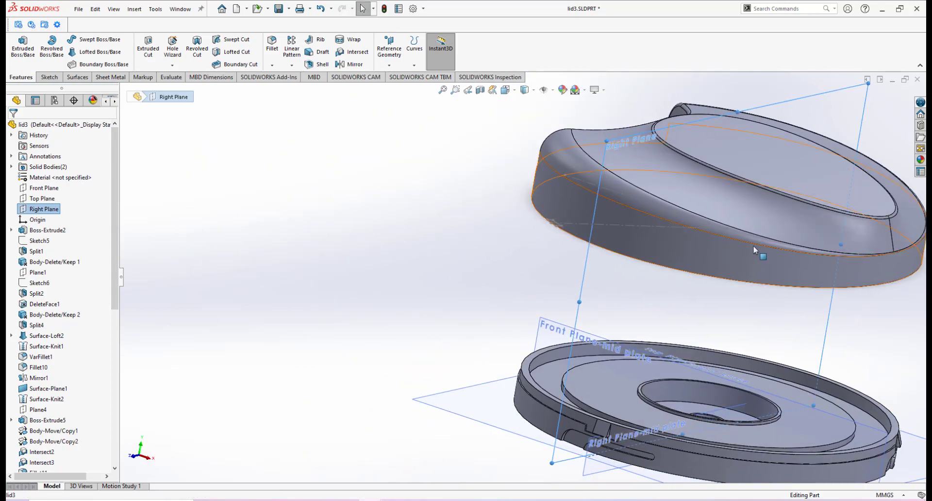
scroll(754, 249, "up", 4)
scroll(679, 218, "down", 4)
left_click(313, 228)
middle_click_drag(559, 322, 578, 274)
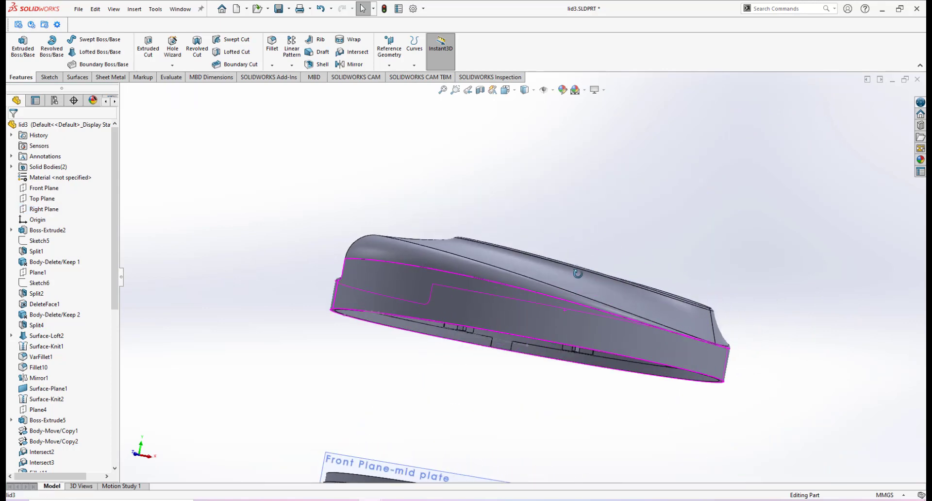
left_click_drag(577, 273, 577, 268)
scroll(447, 366, "down", 3)
middle_click_drag(427, 311, 429, 257)
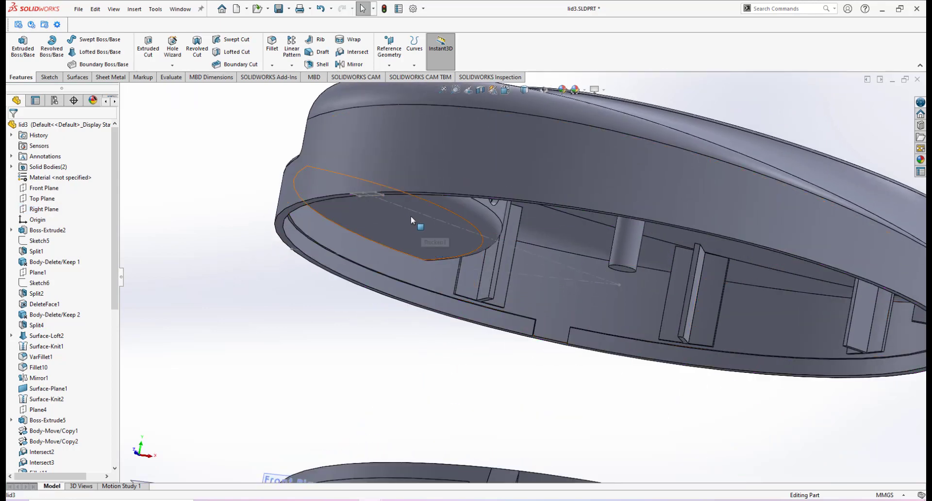
scroll(388, 199, "down", 3)
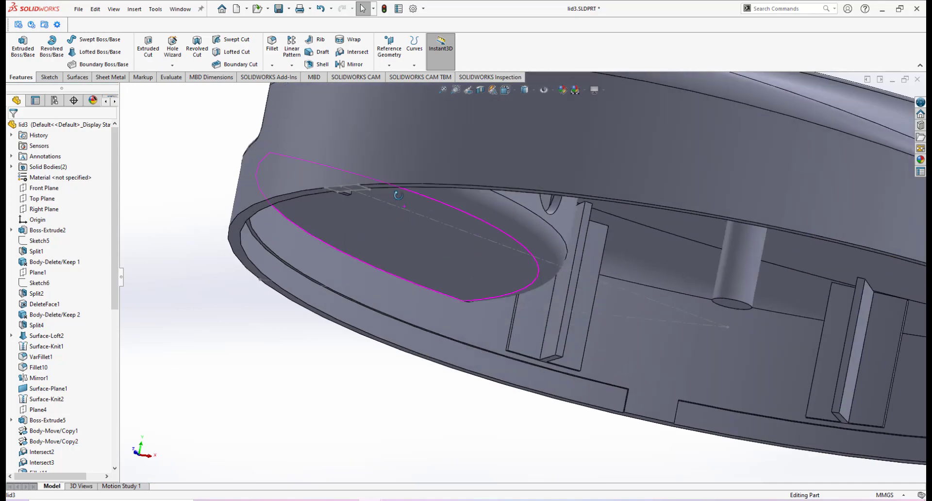
scroll(479, 232, "up", 3)
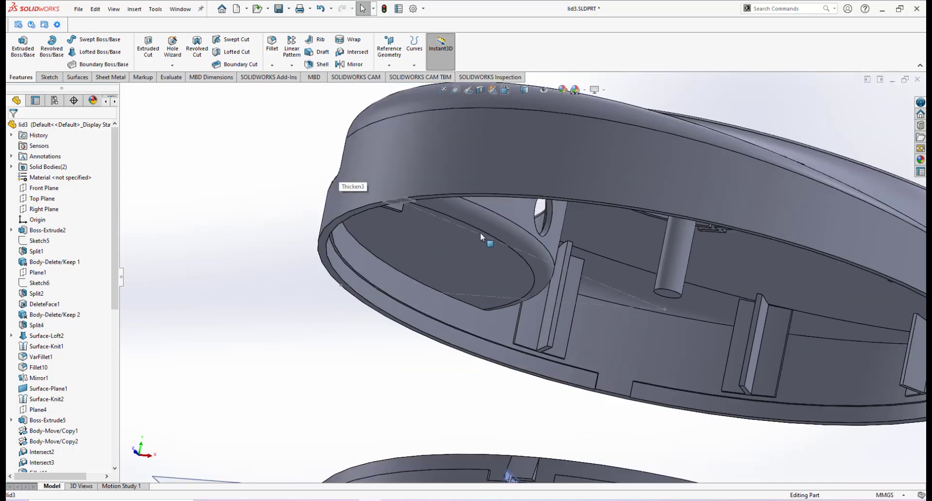
mouse_move(480, 233)
middle_mouse_down()
mouse_move(479, 266)
mouse_move(480, 248)
middle_mouse_up()
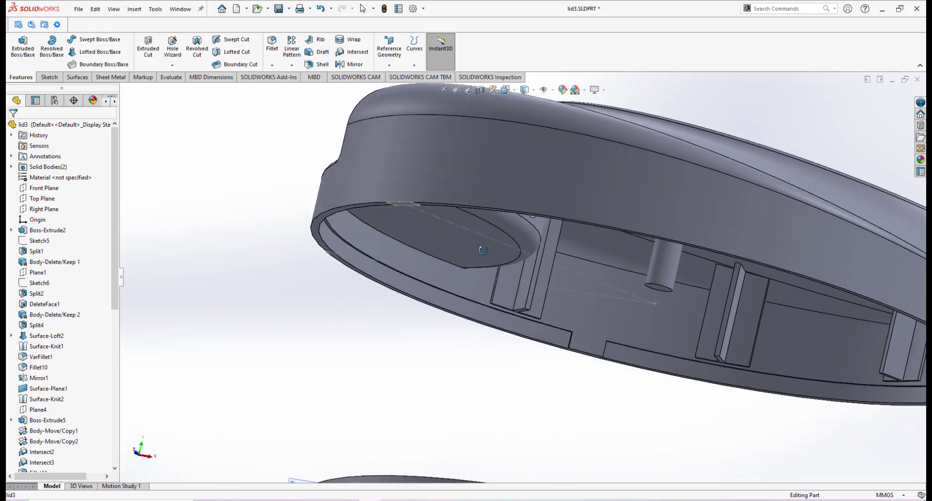
scroll(529, 270, "up", 3)
scroll(563, 270, "down", 2)
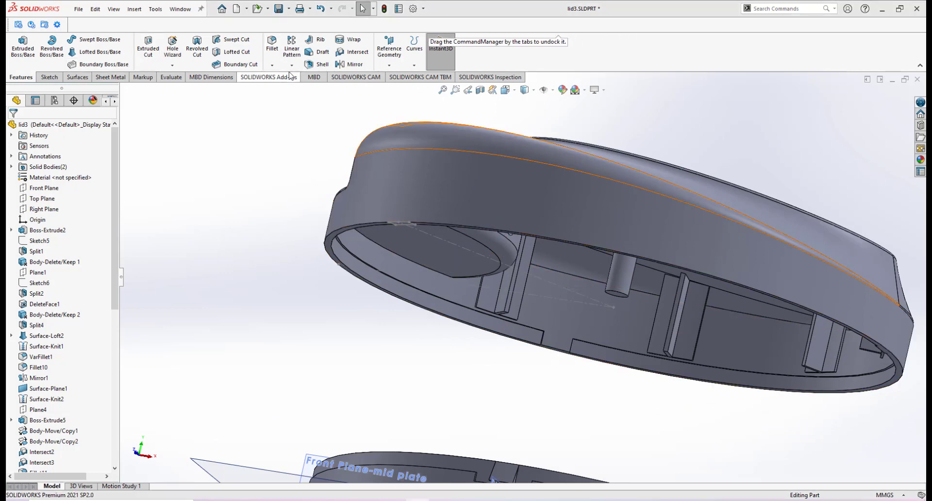
Step: Create a reference plane through the sketch line on the lid's underside, referenced to the Top Plane
left_click(390, 67)
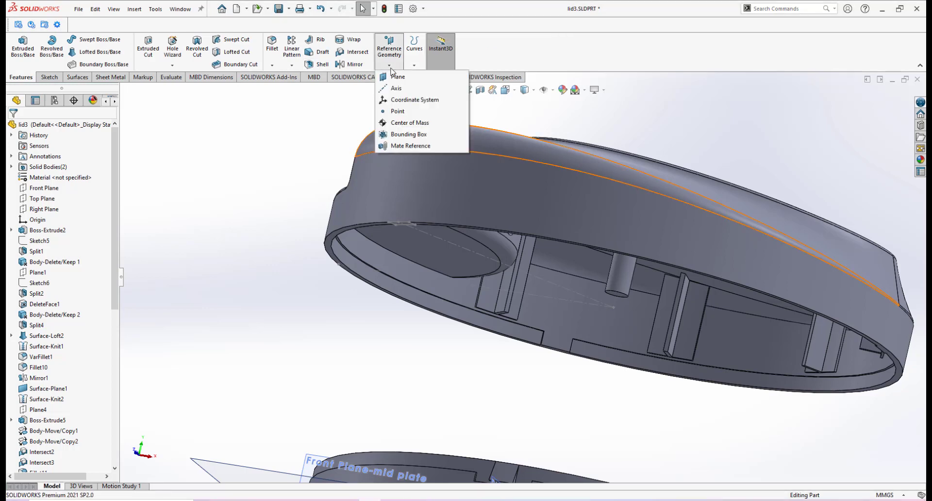
left_click(396, 78)
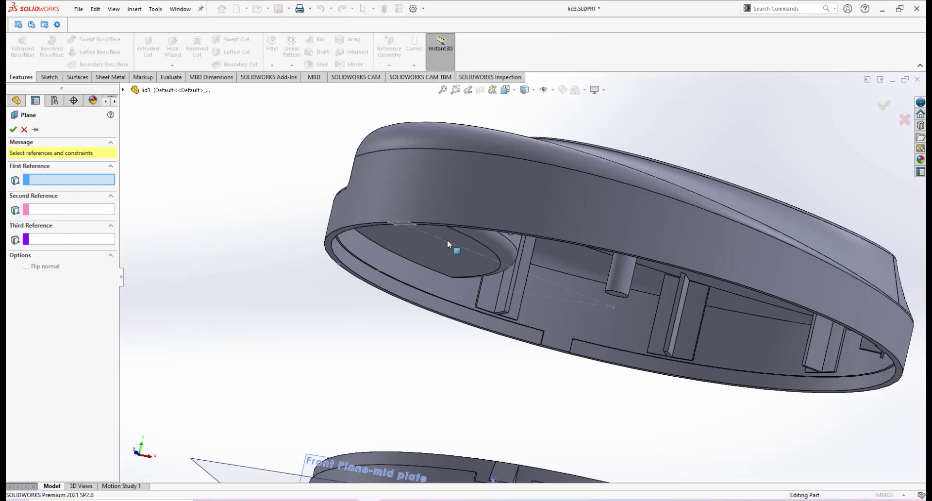
scroll(460, 252, "down", 2)
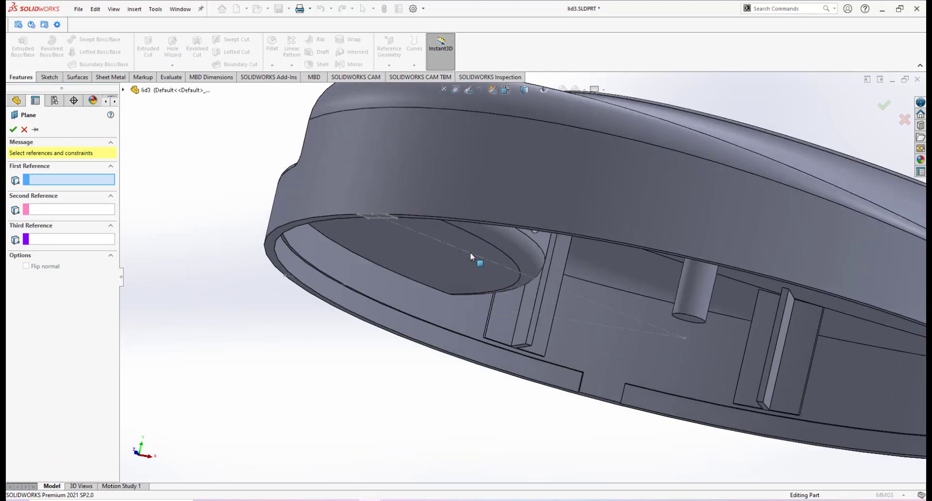
left_click(471, 253)
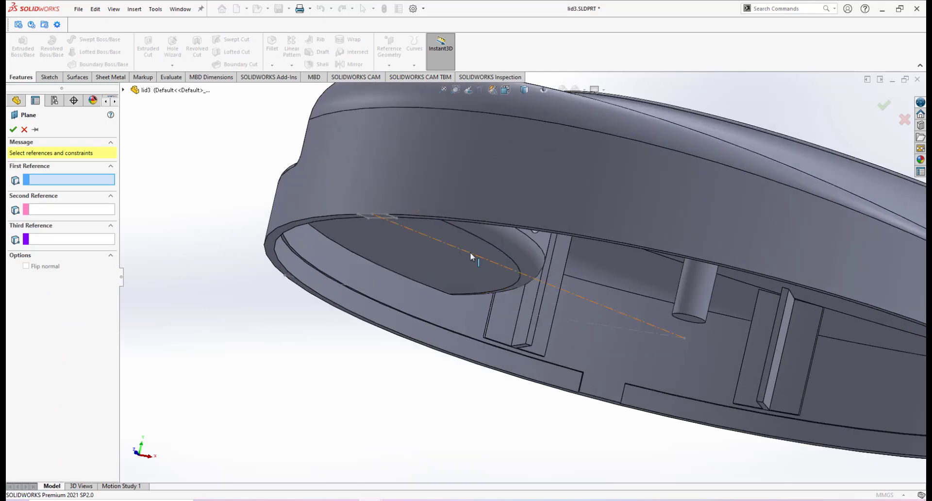
left_click(123, 89)
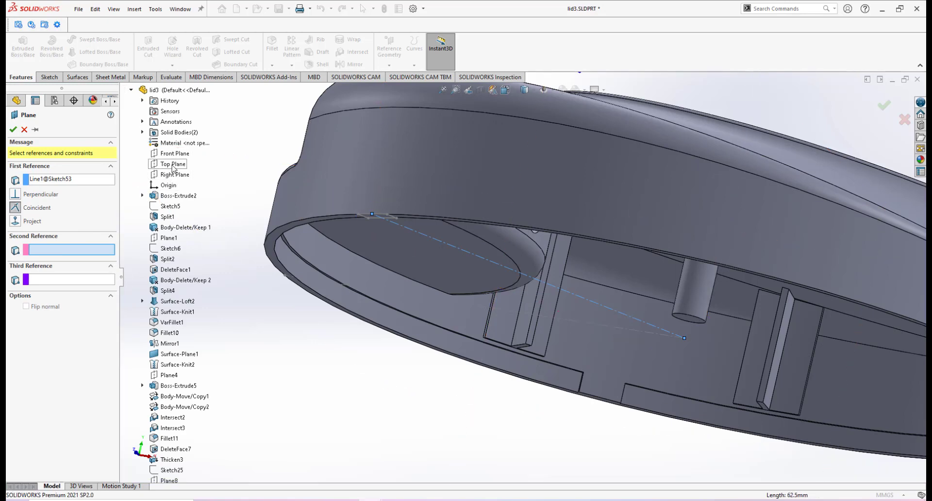
left_click(172, 164)
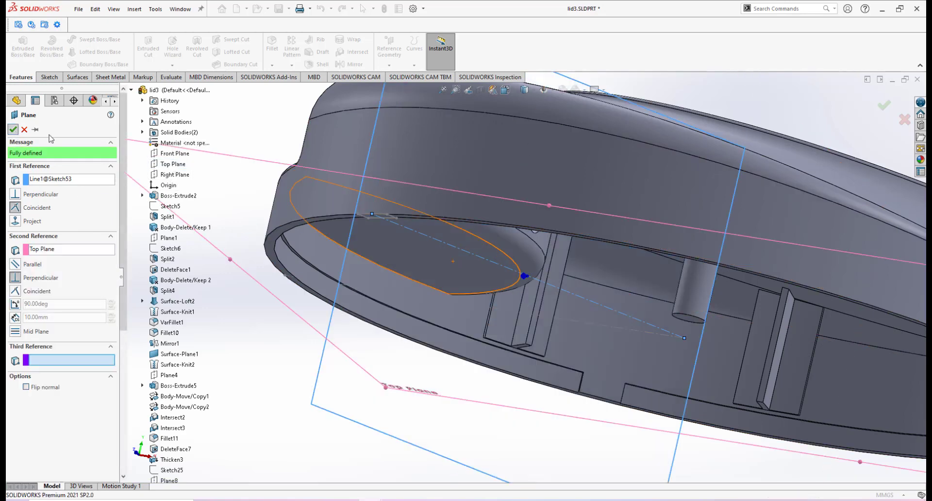
left_click(14, 129)
Step: Zoom and orbit around the lid and mid plate to inspect the new plane's position relative to both parts
scroll(534, 281, "up", 3)
mouse_move(573, 235)
middle_mouse_down()
mouse_move(567, 252)
mouse_move(573, 225)
middle_mouse_up()
scroll(440, 262, "down", 4)
mouse_move(418, 249)
middle_mouse_down()
mouse_move(423, 240)
mouse_move(408, 248)
middle_mouse_up()
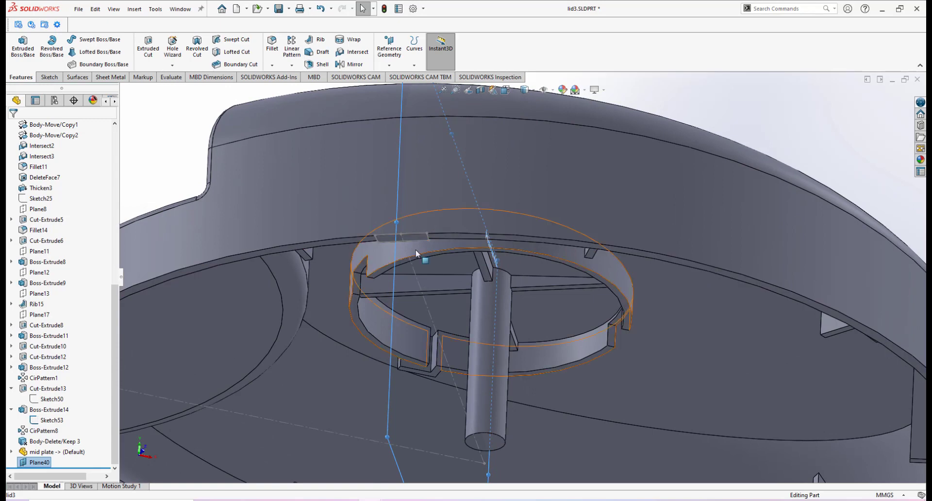
scroll(413, 236, "down", 3)
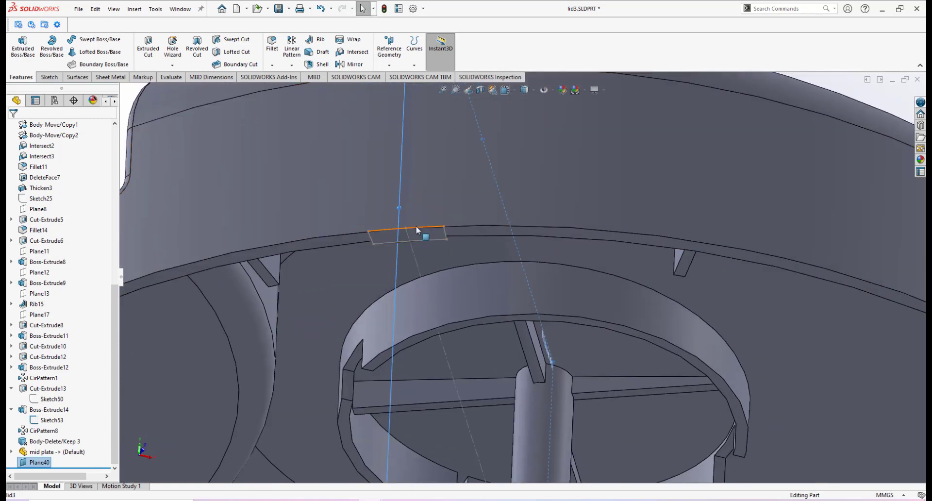
scroll(413, 235, "up", 5)
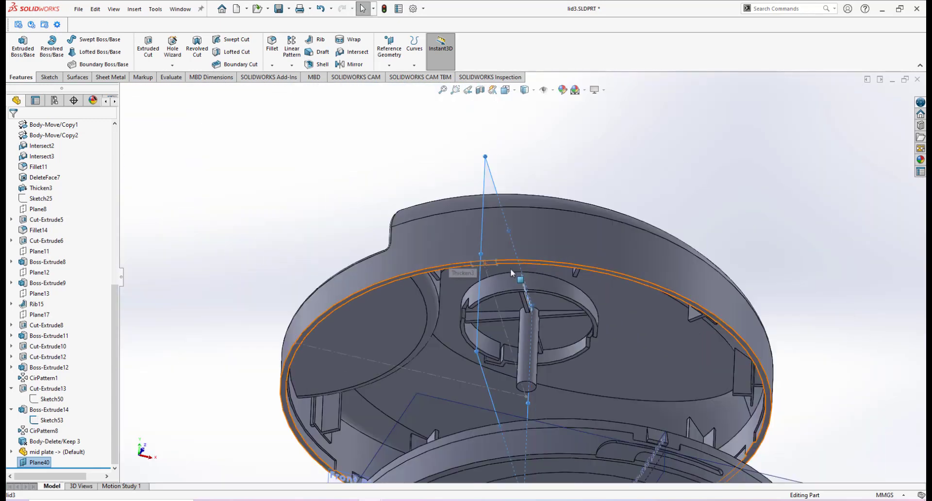
scroll(516, 273, "up", 8)
middle_click_drag(519, 279, 526, 357)
scroll(526, 357, "down", 3)
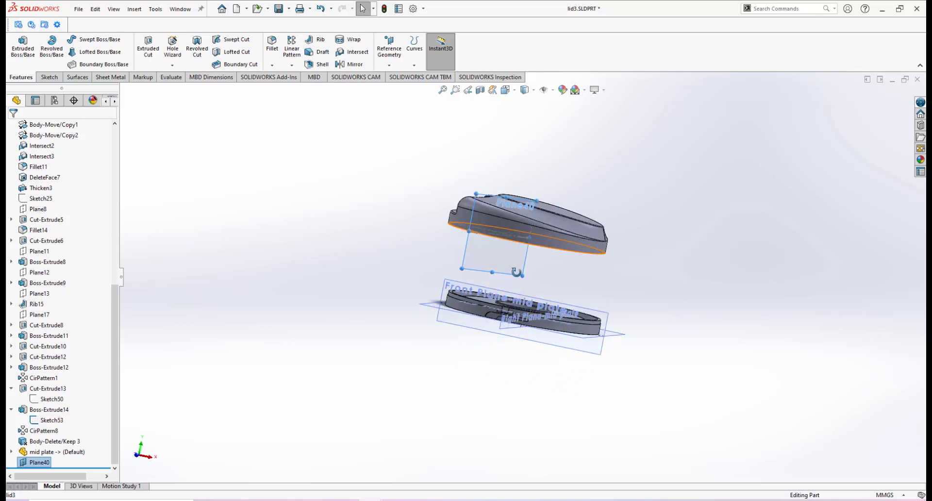
middle_click_drag(517, 272, 493, 309)
scroll(477, 321, "down", 4)
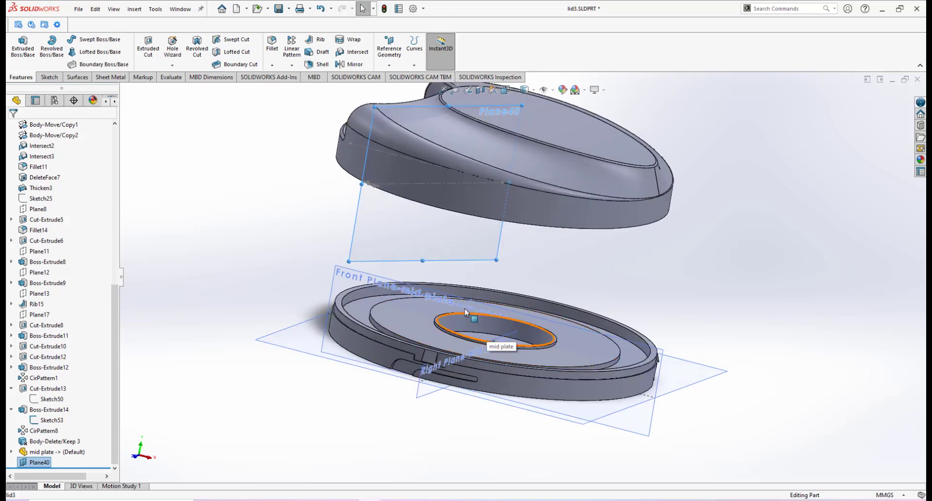
middle_click_drag(477, 357, 460, 362)
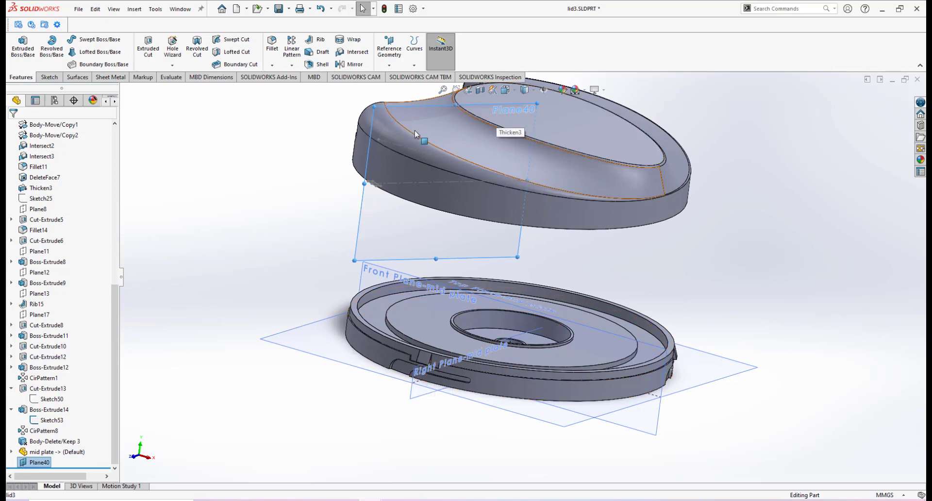
scroll(571, 182, "up", 3)
scroll(571, 181, "down", 3)
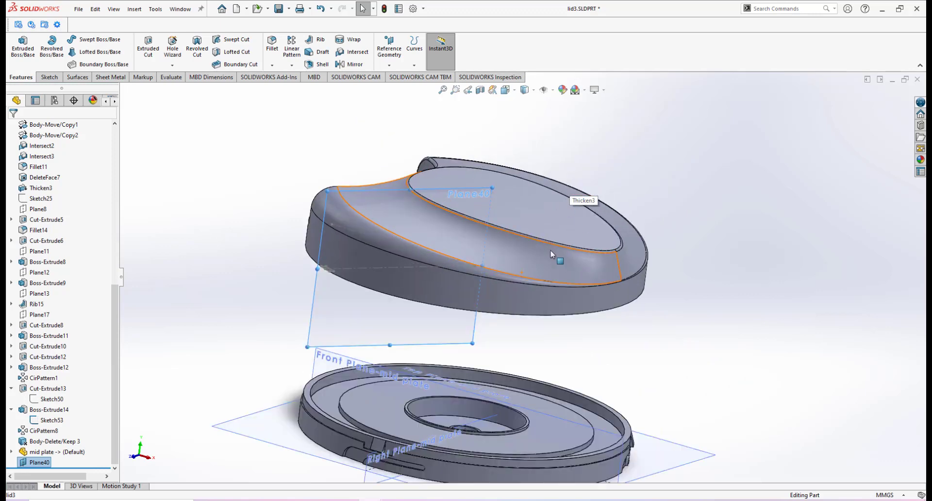
scroll(554, 255, "up", 3)
scroll(515, 320, "down", 2)
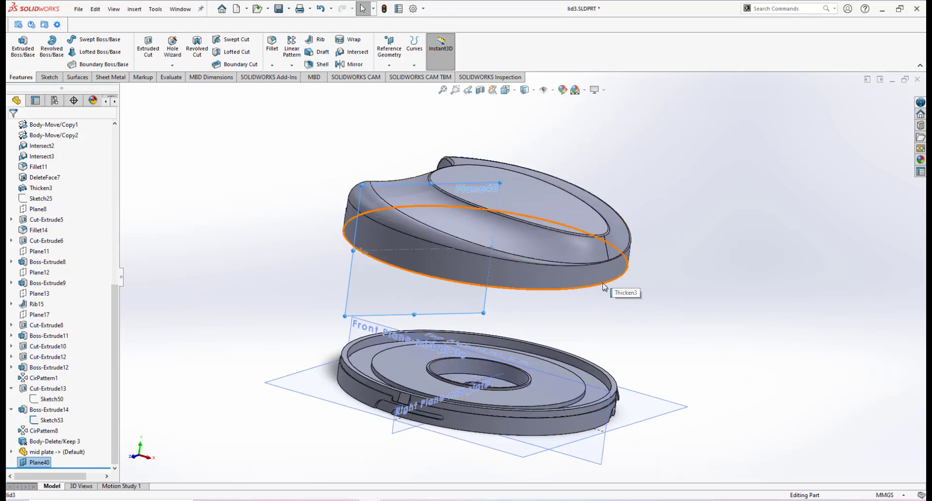
Step: Start the Move/Copy Body command and select the mid plate body to move
left_click(134, 10)
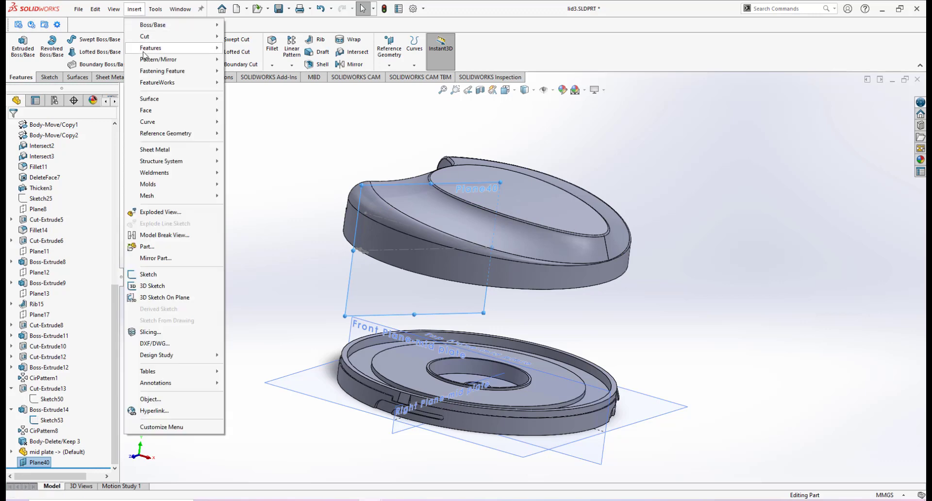
mouse_move(151, 48)
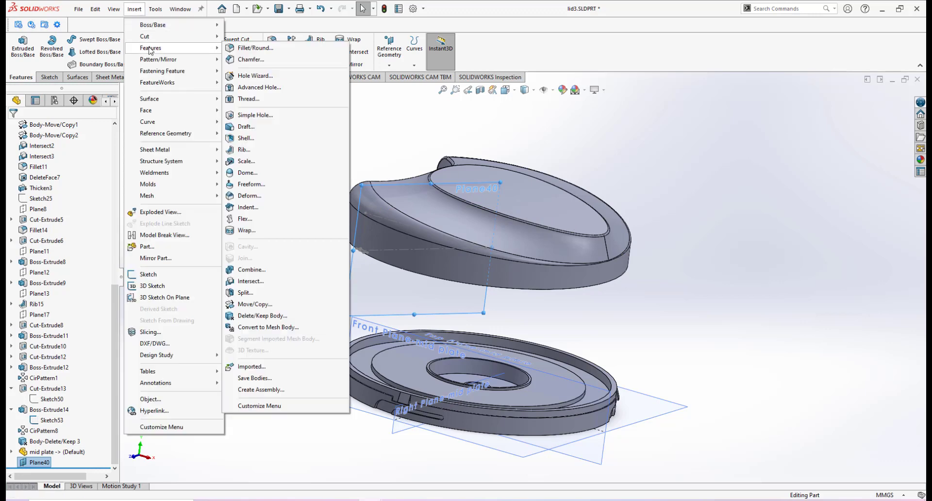
left_click(256, 304)
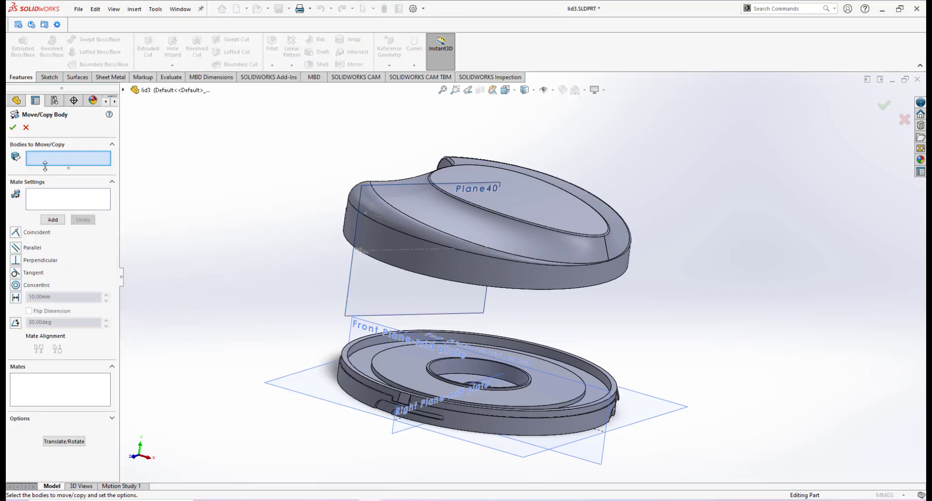
left_click(386, 367)
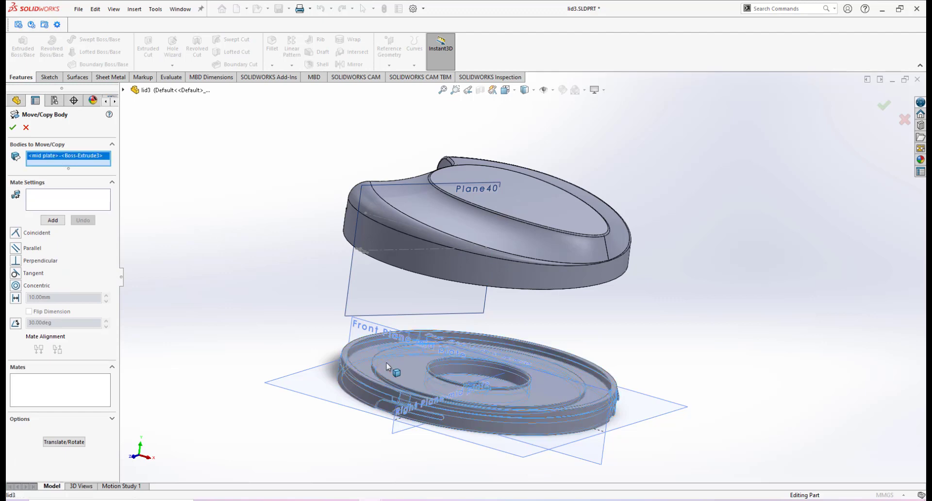
Step: Add a coincident mate between the mid plate's Right Plane and the new reference plane in the lid
left_click(52, 203)
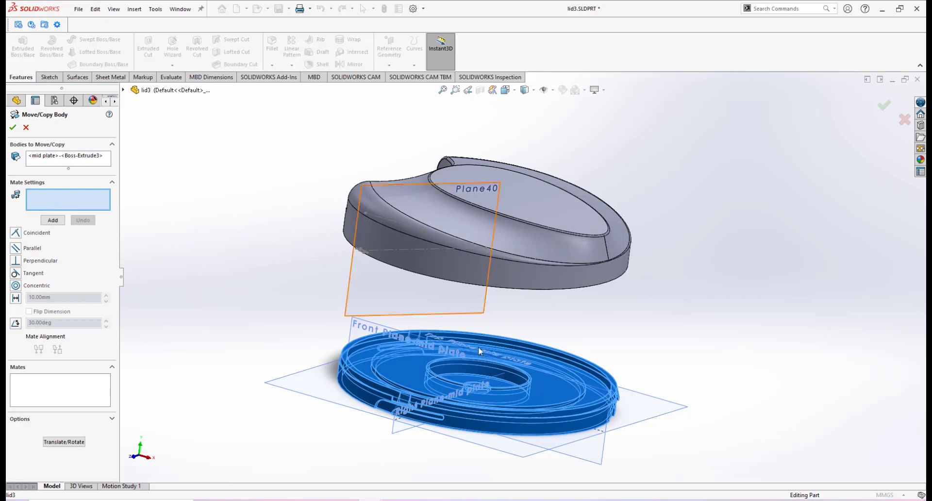
scroll(479, 347, "down", 5)
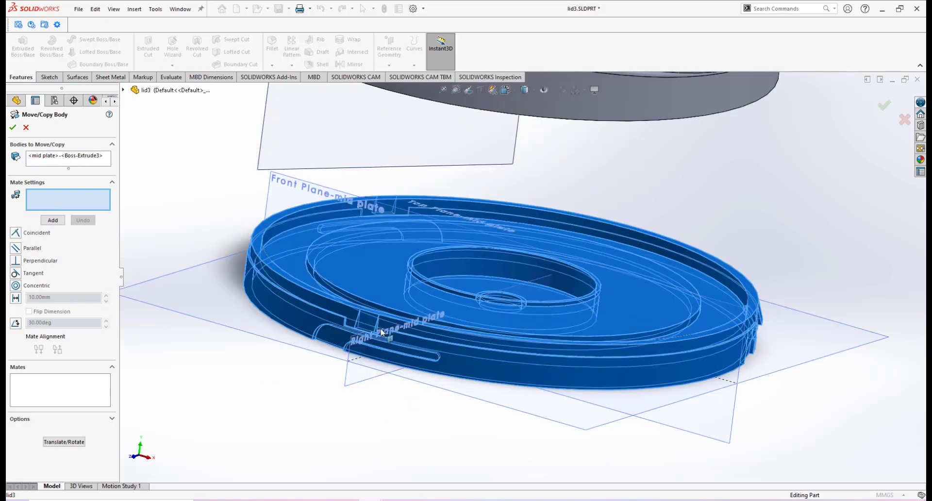
middle_click_drag(373, 331, 382, 332)
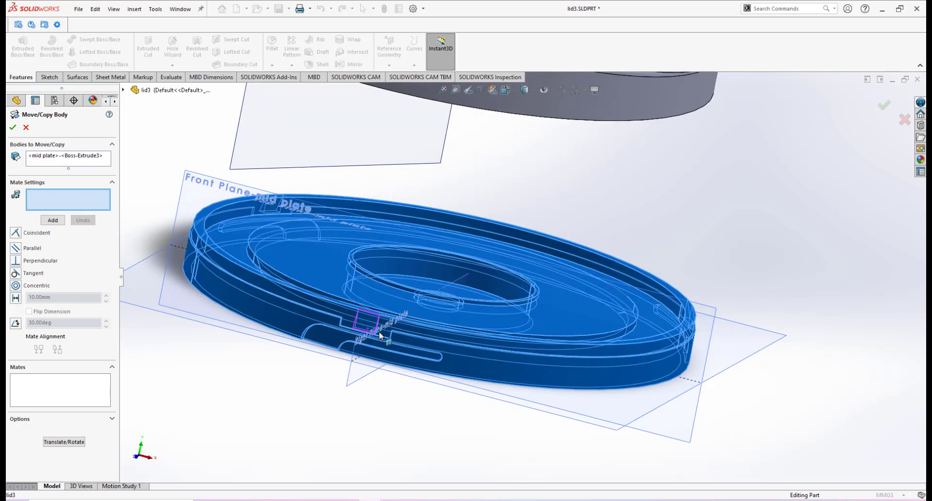
left_click(406, 312)
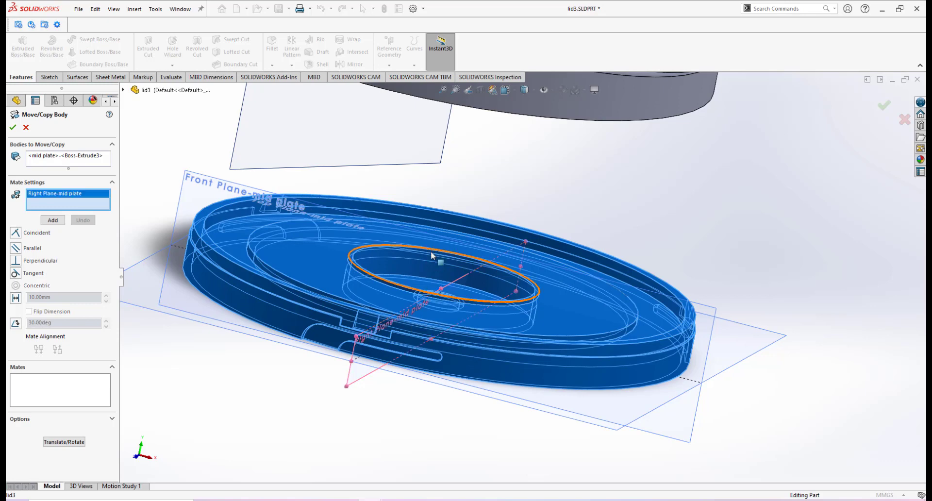
scroll(473, 248, "up", 5)
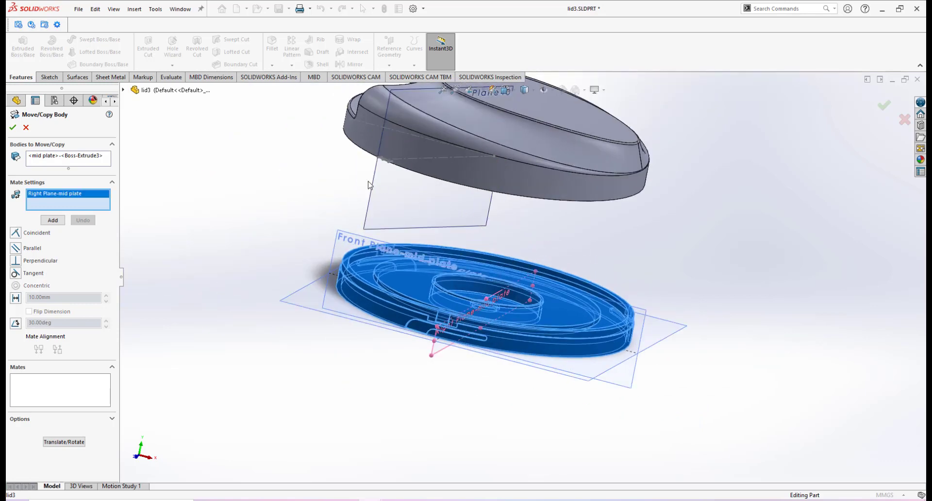
left_click(375, 185)
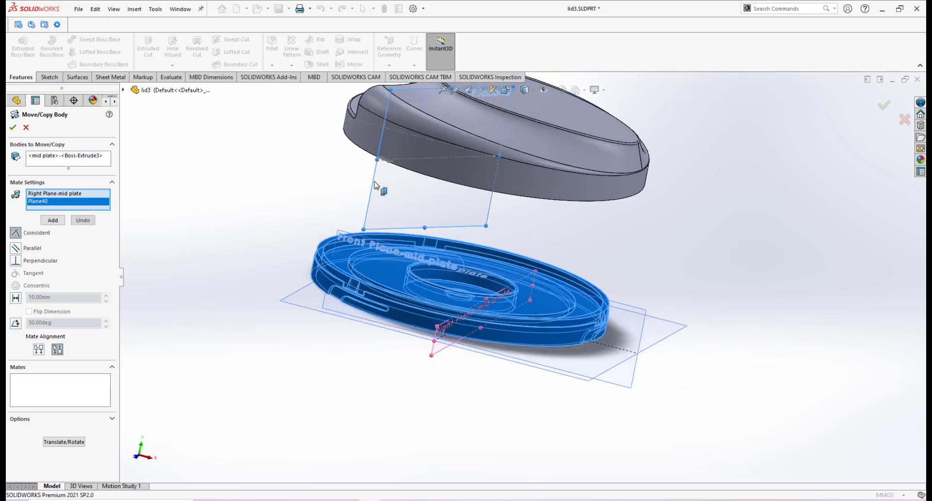
scroll(532, 184, "up", 2)
scroll(534, 170, "down", 3)
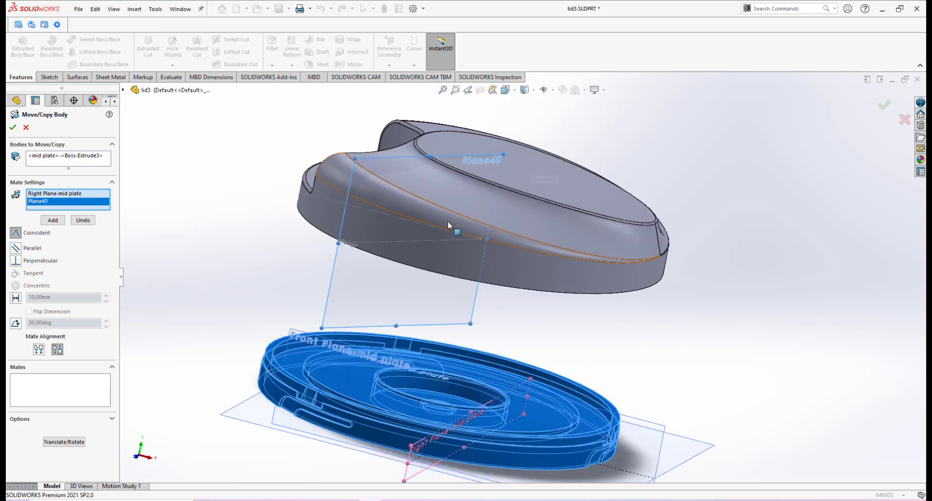
left_click(53, 220)
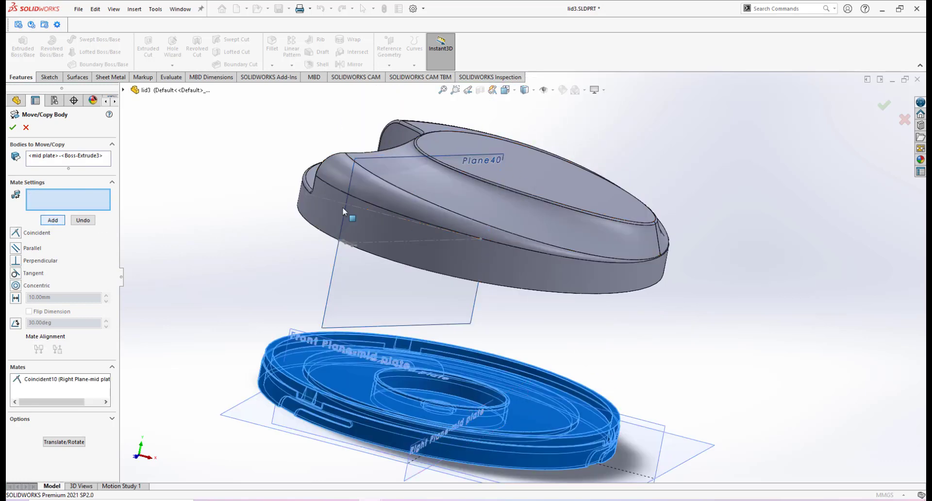
Step: Add a concentric mate between the mid plate's central hole face and the lid's cylindrical boss
scroll(480, 272, "up", 3)
scroll(513, 299, "down", 1)
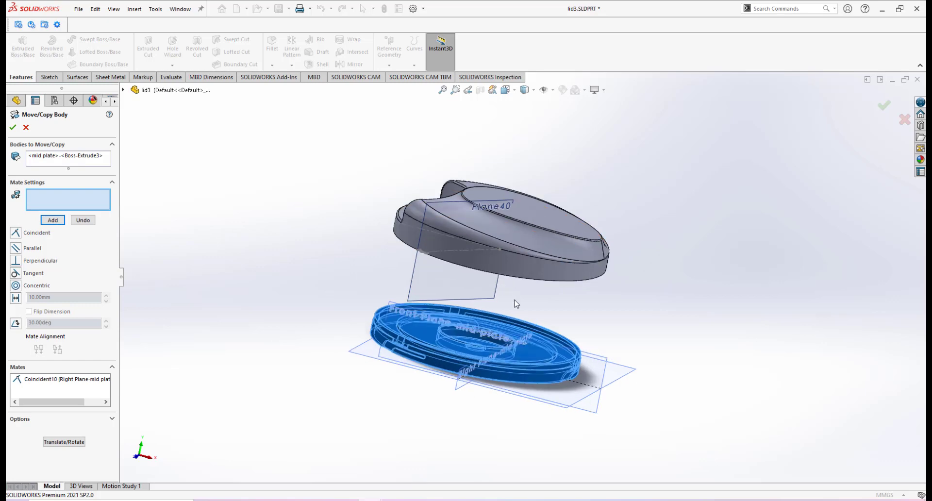
middle_click_drag(514, 299, 537, 270)
scroll(499, 297, "down", 2)
middle_click_drag(498, 301, 480, 348)
scroll(479, 348, "down", 2)
left_click(469, 364)
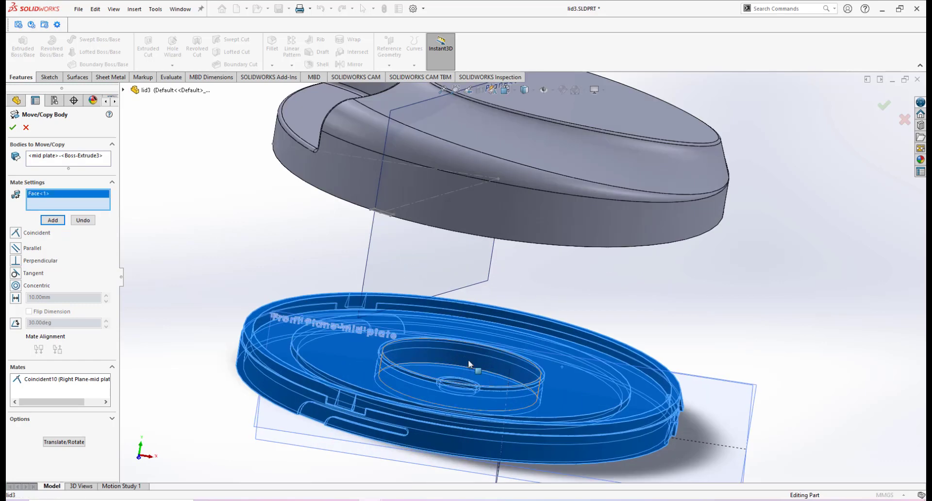
scroll(485, 349, "up", 2)
scroll(481, 346, "down", 1)
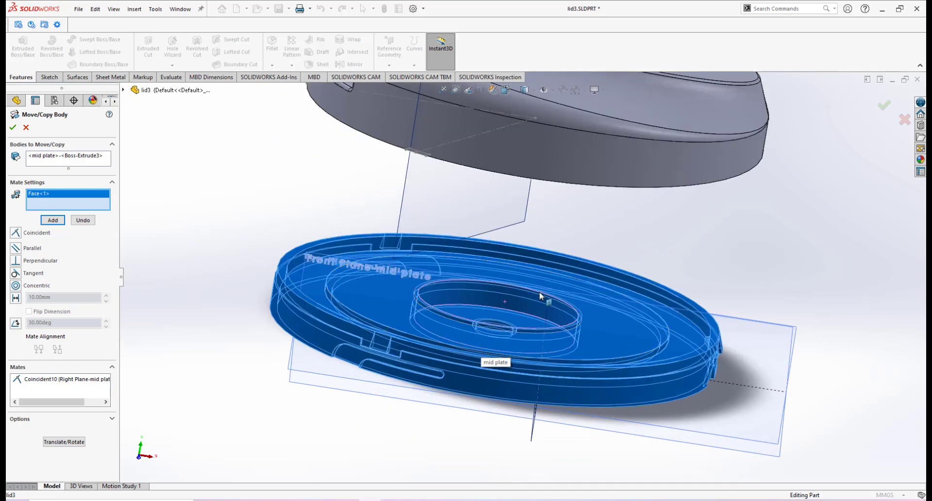
scroll(534, 275, "down", 2)
scroll(575, 227, "up", 5)
middle_click_drag(562, 246, 519, 211)
scroll(522, 213, "down", 4)
scroll(540, 239, "down", 3)
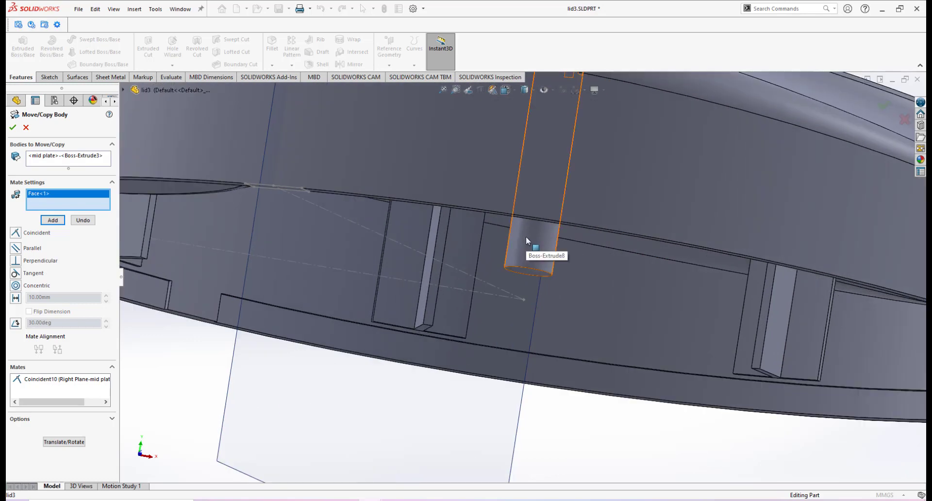
left_click(526, 237)
scroll(541, 284, "up", 5)
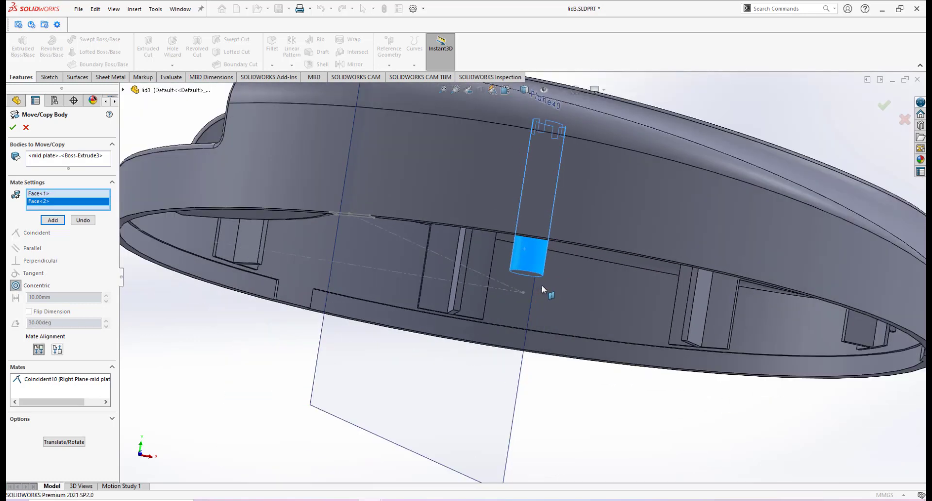
scroll(562, 313, "up", 3)
middle_click_drag(562, 313, 515, 369)
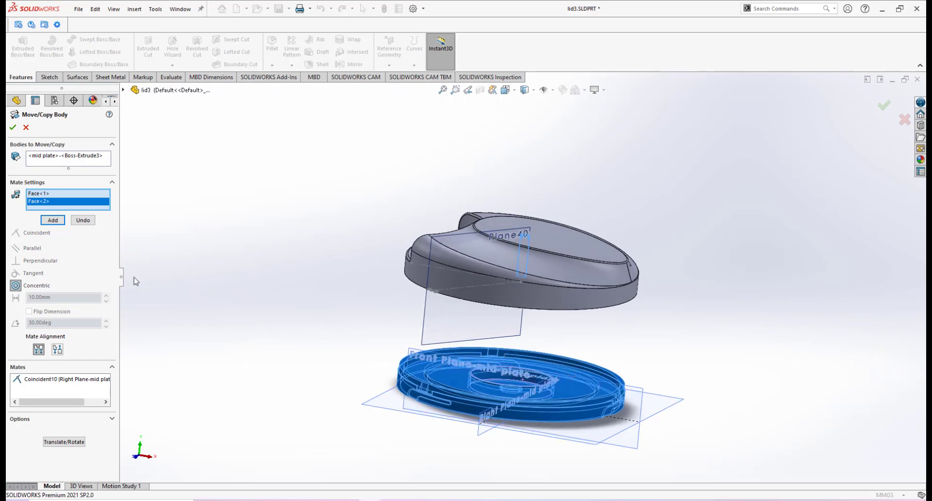
left_click(53, 220)
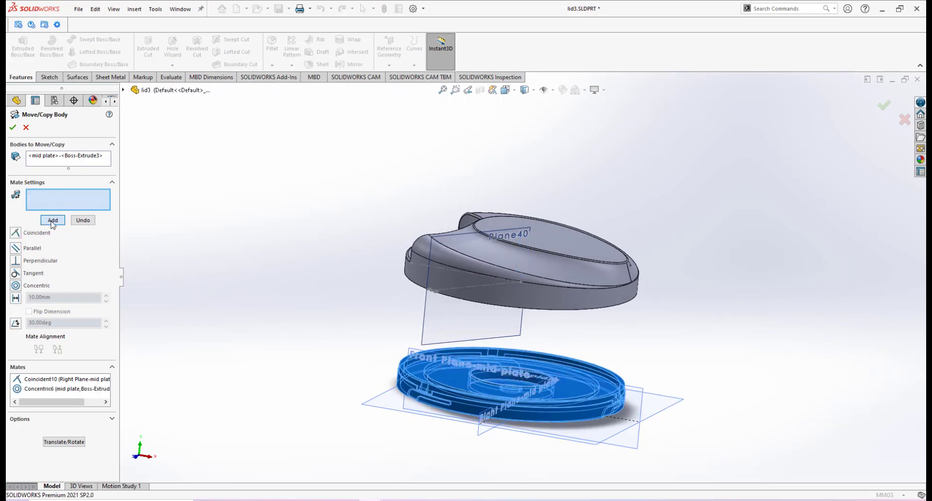
Step: Add a coincident mate between the mid plate's rim top face and the lid's underside face, then confirm the body move
middle_click_drag(464, 292, 510, 306)
middle_click_drag(532, 196, 537, 350)
scroll(626, 359, "down", 8)
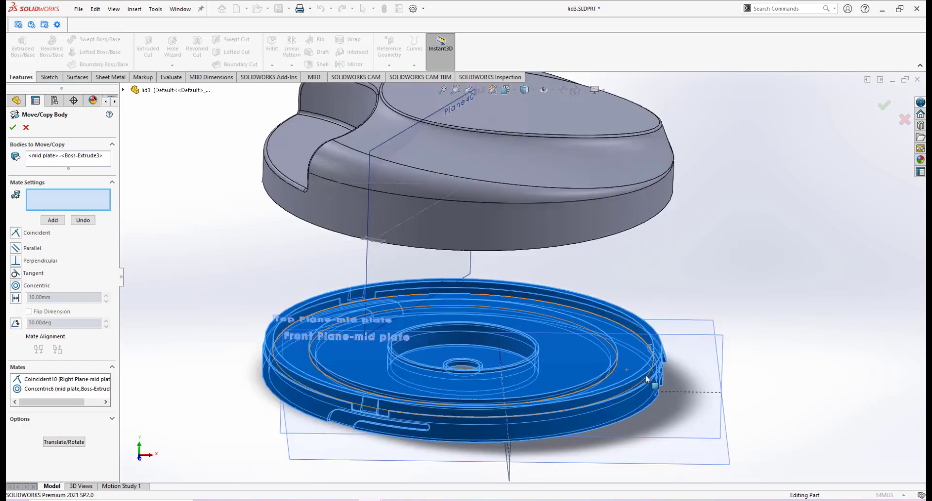
scroll(622, 353, "down", 4)
scroll(545, 388, "up", 5)
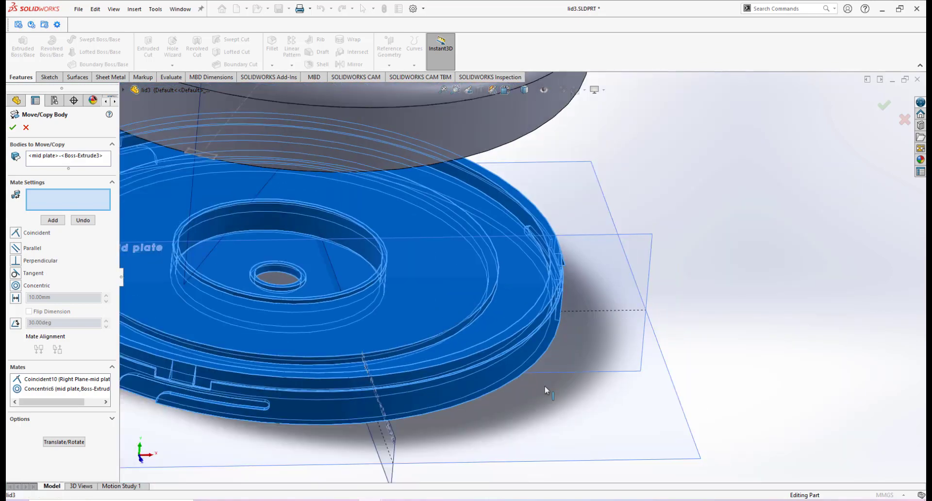
scroll(473, 295, "down", 8)
scroll(440, 272, "down", 2)
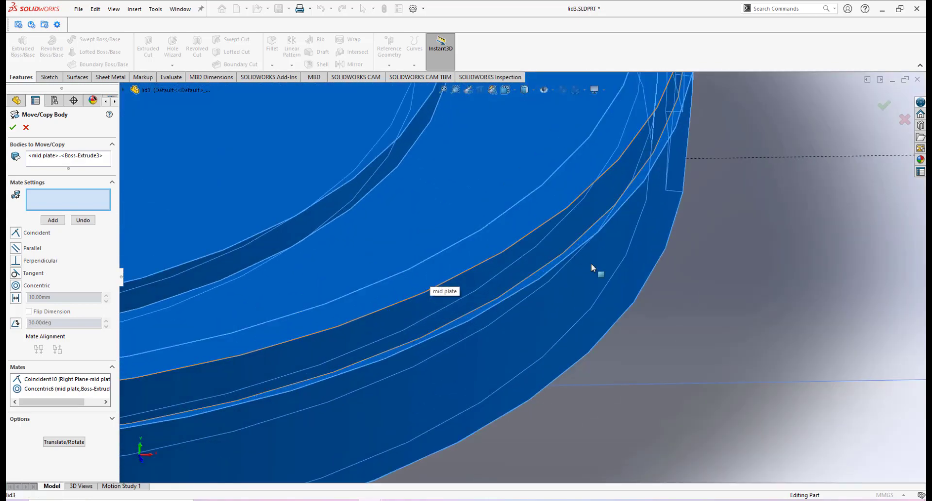
left_click(583, 239)
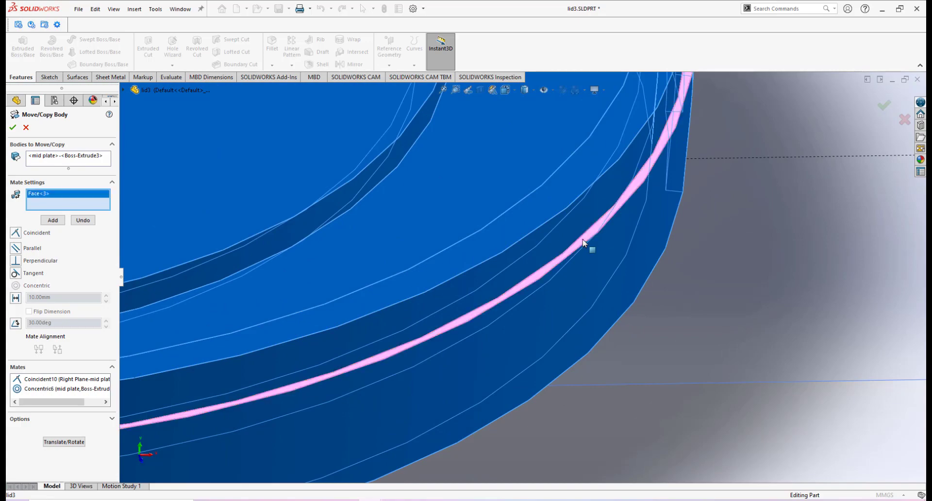
scroll(537, 252, "up", 10)
middle_click_drag(517, 171, 524, 151)
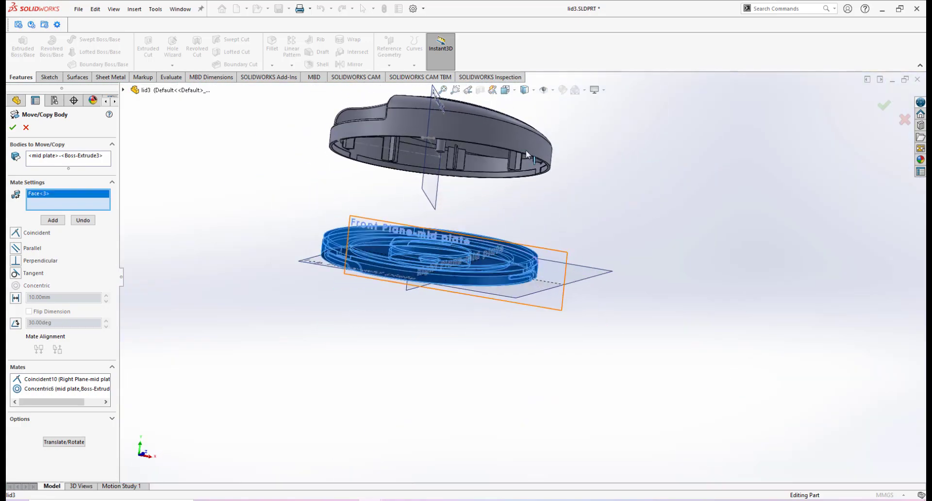
scroll(526, 153, "down", 7)
middle_click_drag(544, 247, 575, 225)
scroll(588, 233, "down", 6)
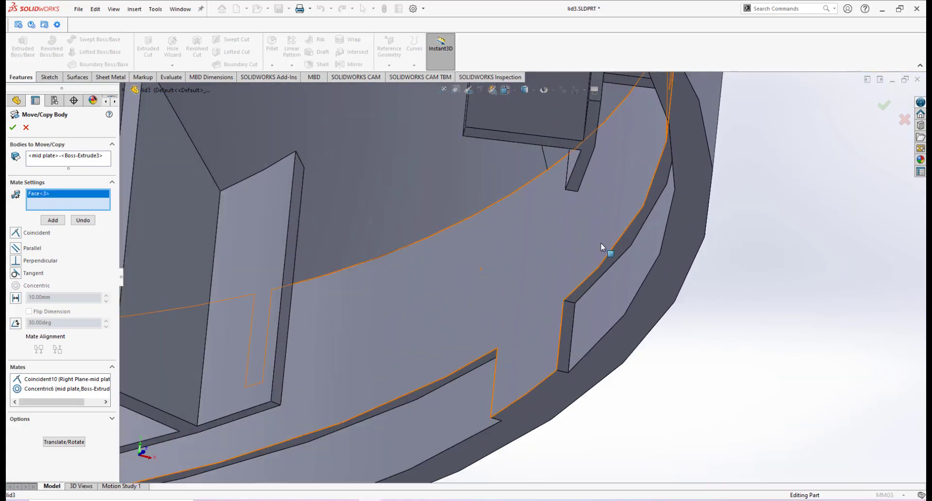
left_click(628, 241)
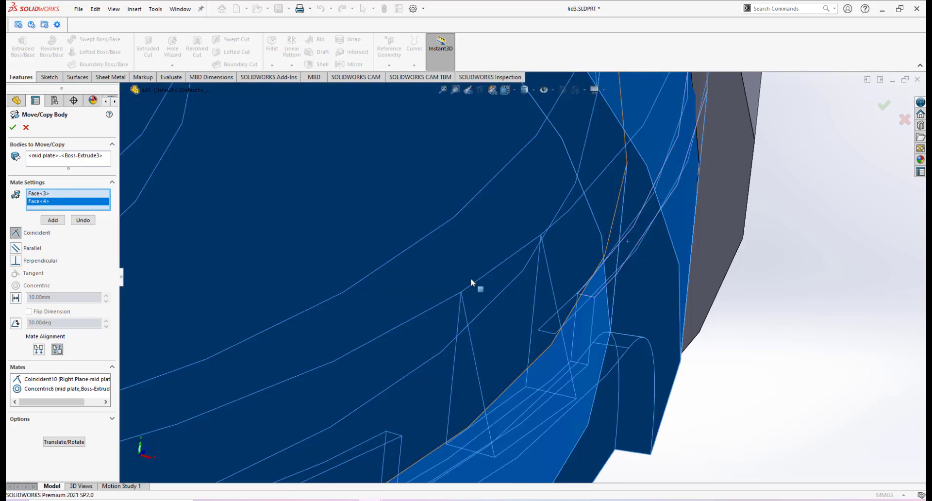
scroll(469, 284, "up", 5)
left_click(53, 220)
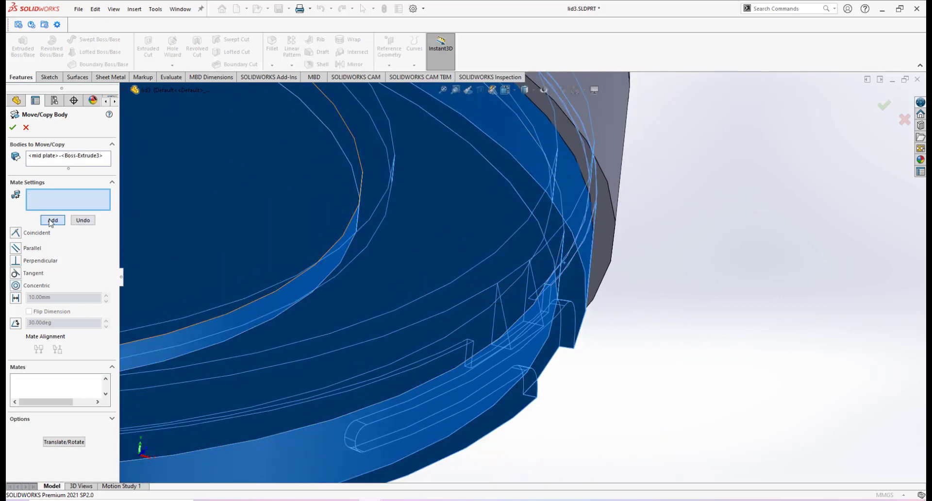
scroll(420, 286, "up", 10)
middle_click_drag(443, 264, 480, 267)
scroll(452, 287, "down", 3)
scroll(481, 274, "down", 3)
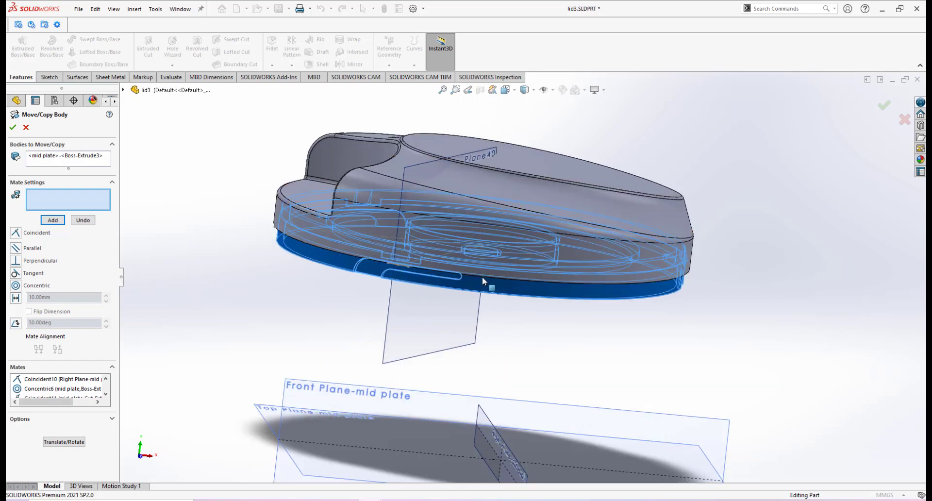
left_click(13, 127)
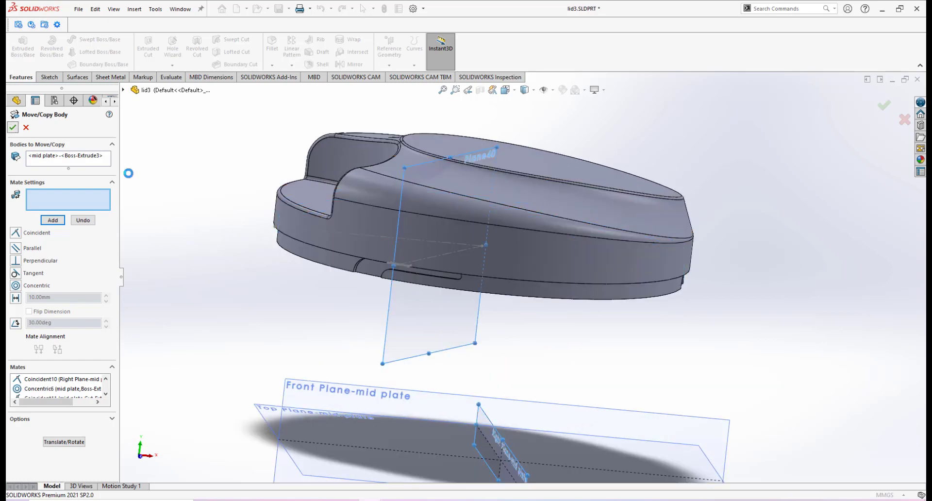
Step: Orbit and zoom around the lid and mid plate to check how the two parts now sit together
middle_click_drag(576, 337, 544, 277)
scroll(485, 267, "down", 2)
middle_click(481, 266)
middle_click_drag(480, 267, 456, 277)
scroll(514, 251, "up", 2)
scroll(514, 251, "down", 1)
middle_click_drag(517, 251, 550, 228)
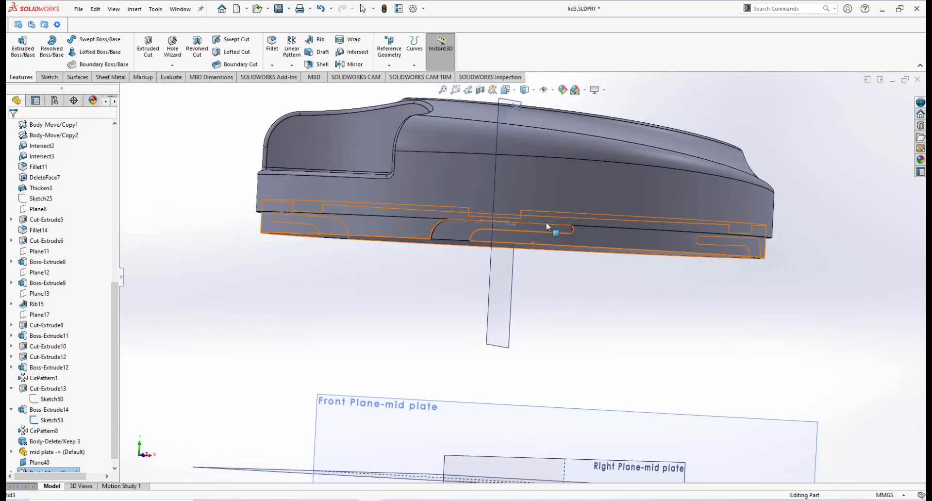
scroll(569, 225, "down", 1)
scroll(560, 224, "up", 2)
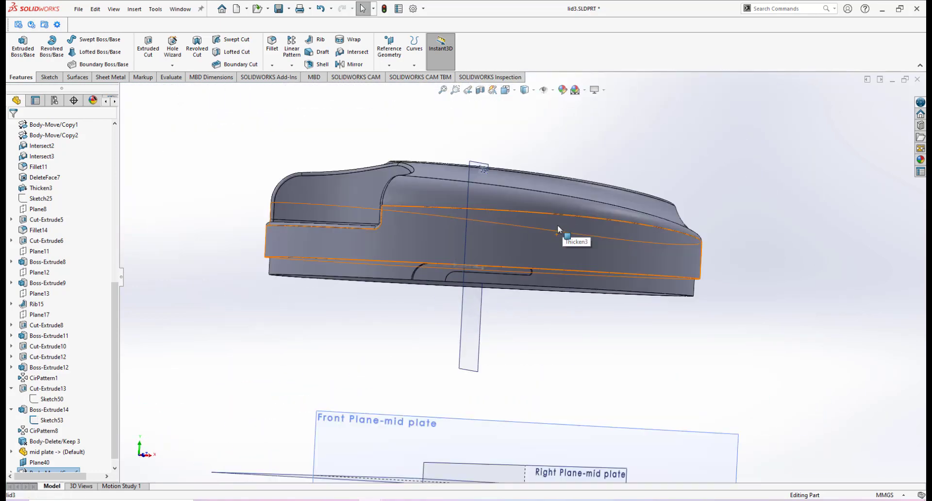
scroll(539, 282, "down", 3)
scroll(523, 308, "up", 1)
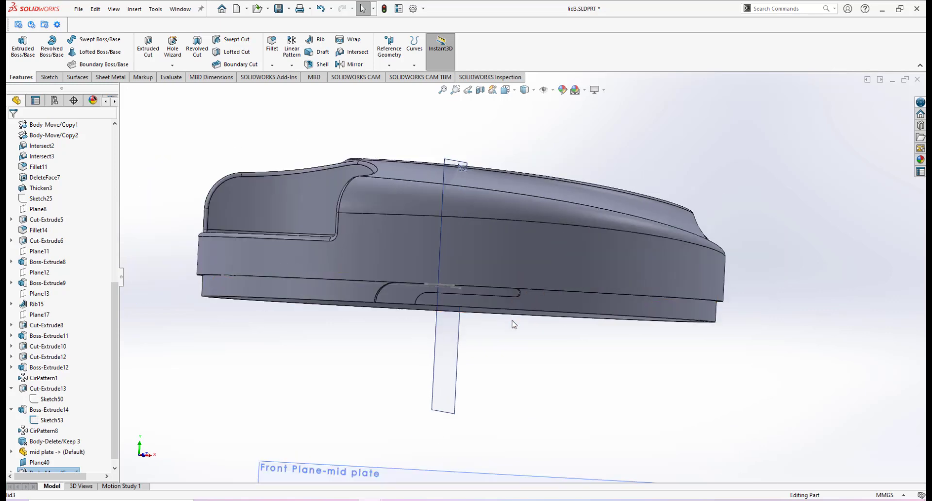
scroll(517, 314, "up", 2)
scroll(516, 313, "down", 2)
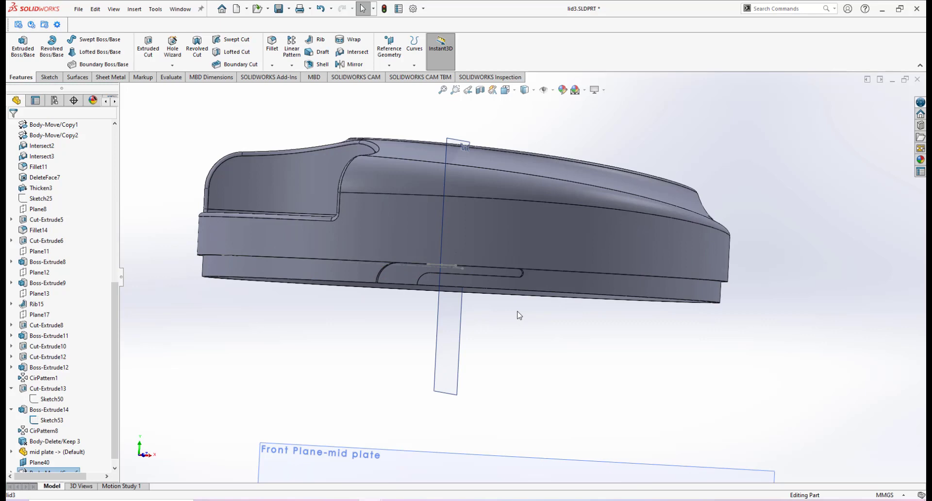
scroll(505, 306, "up", 2)
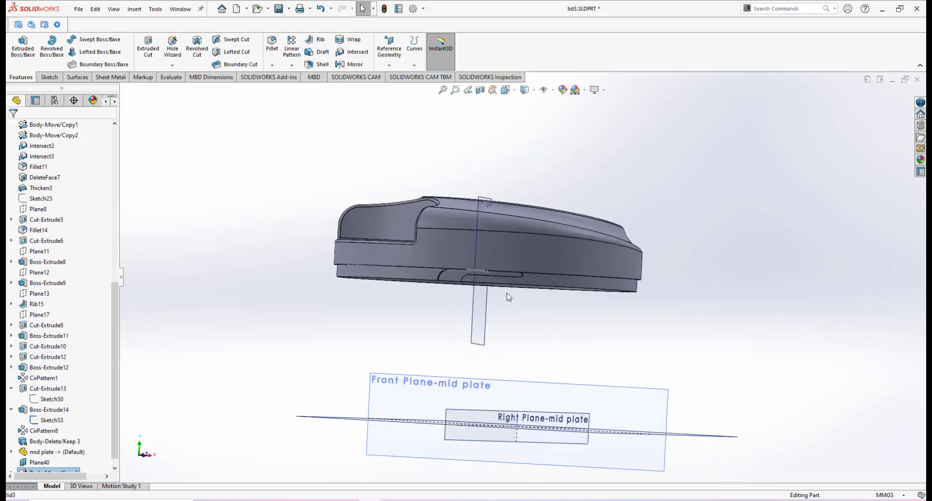
middle_click_drag(524, 369, 481, 305)
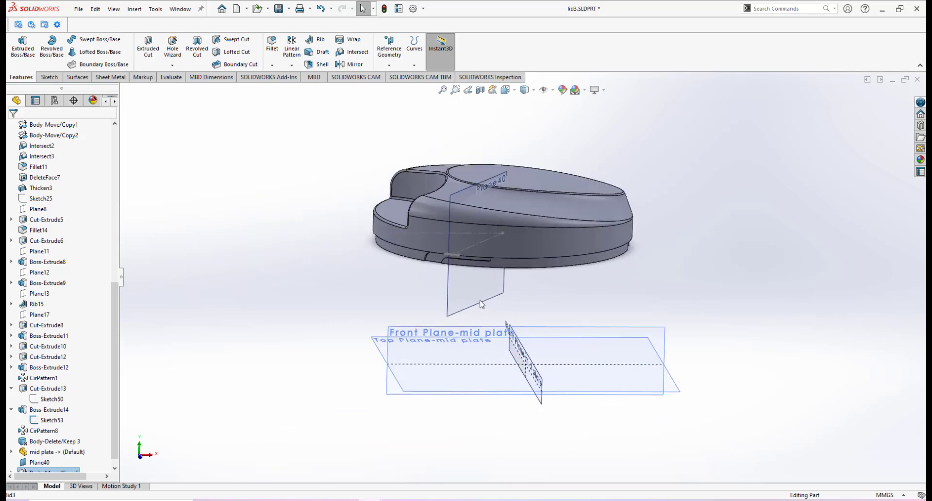
Step: Hide all planes in the graphics view
left_click(115, 10)
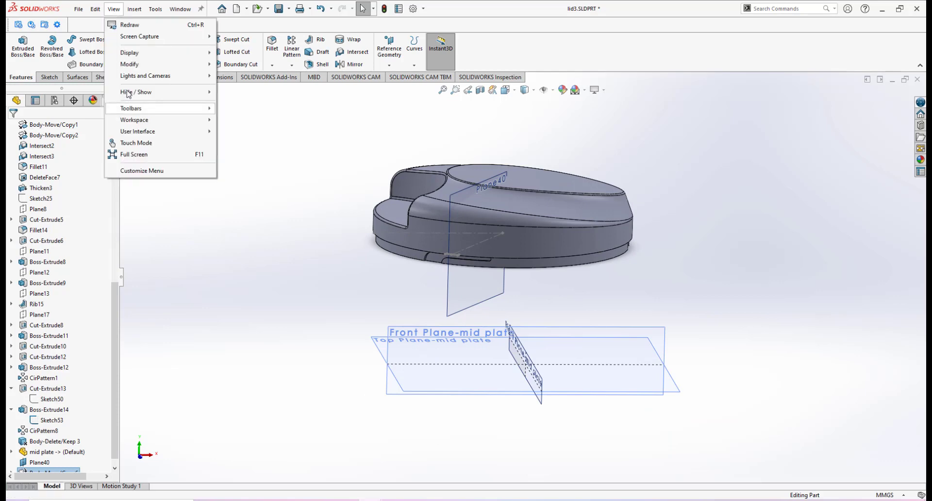
mouse_move(127, 92)
left_click(229, 266)
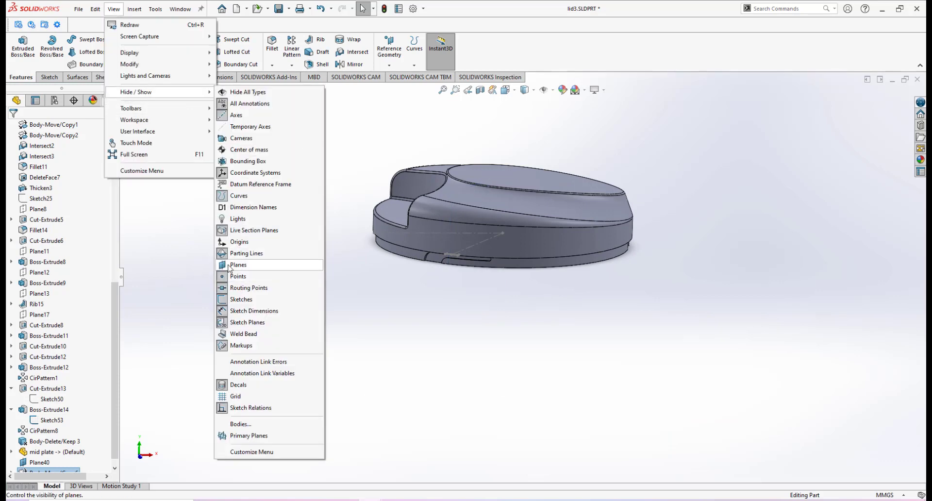
left_click(413, 318)
Step: Create a section view through the Front Plane at 0.00 mm offset
scroll(516, 256, "down", 2)
scroll(512, 194, "up", 2)
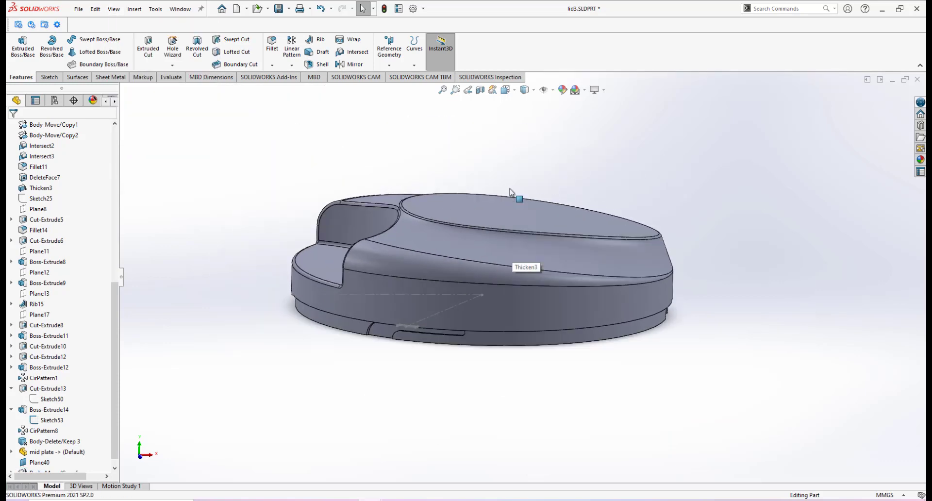
scroll(490, 271, "up", 1)
scroll(489, 270, "down", 2)
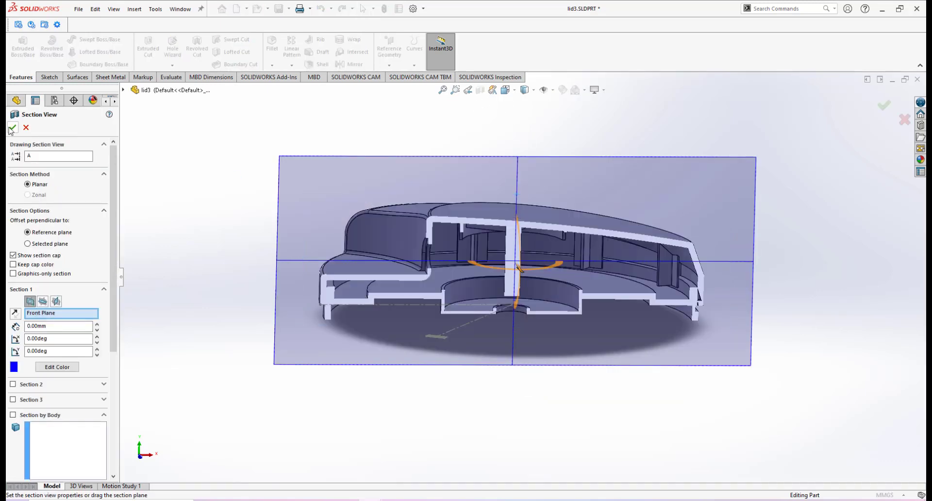
left_click(13, 127)
Step: Zoom and orbit along the sectioned model to inspect where the mid plate meets the lid walls
scroll(474, 290, "down", 8)
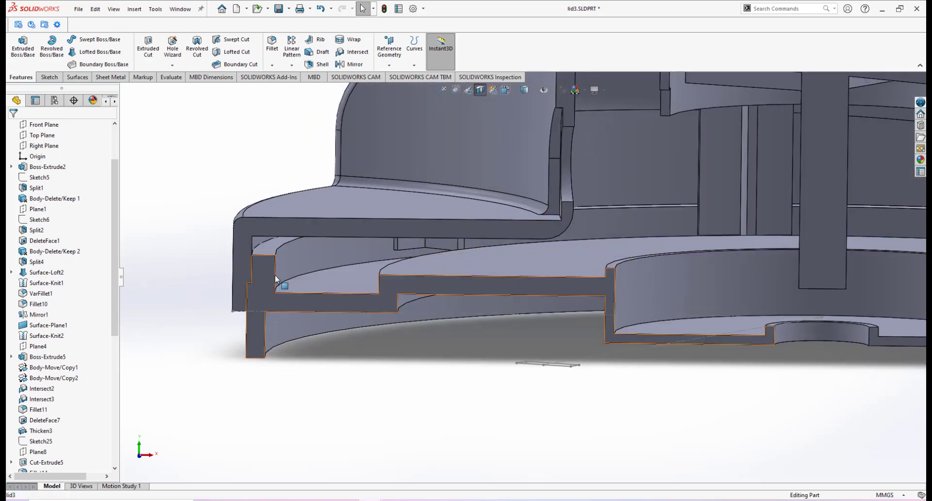
middle_click_drag(299, 288, 311, 236)
scroll(311, 255, "down", 2)
middle_click_drag(378, 296, 345, 278)
scroll(711, 301, "up", 6)
scroll(749, 305, "down", 5)
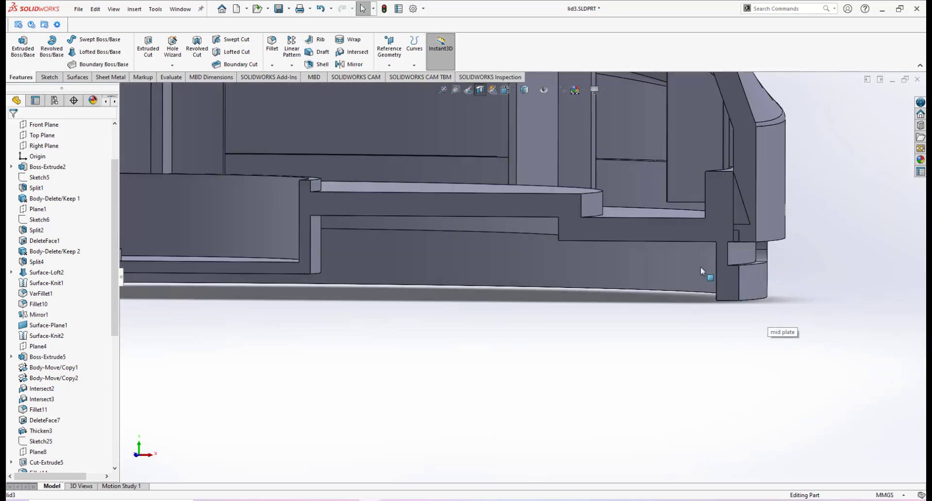
middle_click_drag(645, 243, 650, 253)
scroll(769, 249, "down", 2)
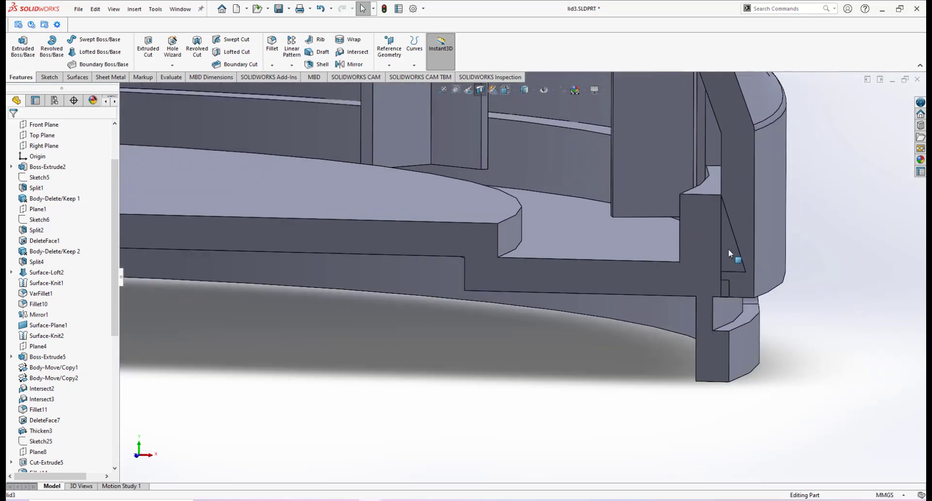
scroll(523, 249, "up", 3)
scroll(491, 232, "down", 1)
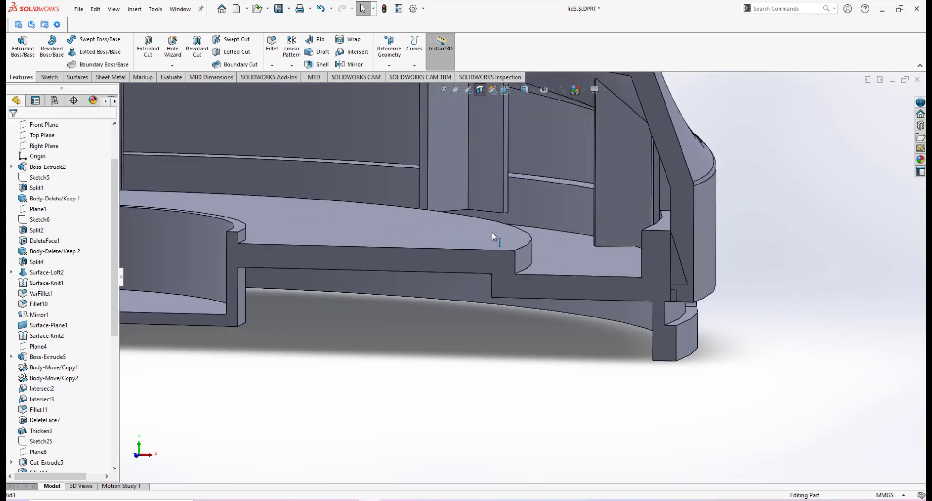
mouse_move(491, 232)
middle_mouse_down()
mouse_move(506, 228)
mouse_move(506, 217)
mouse_move(501, 226)
middle_mouse_up()
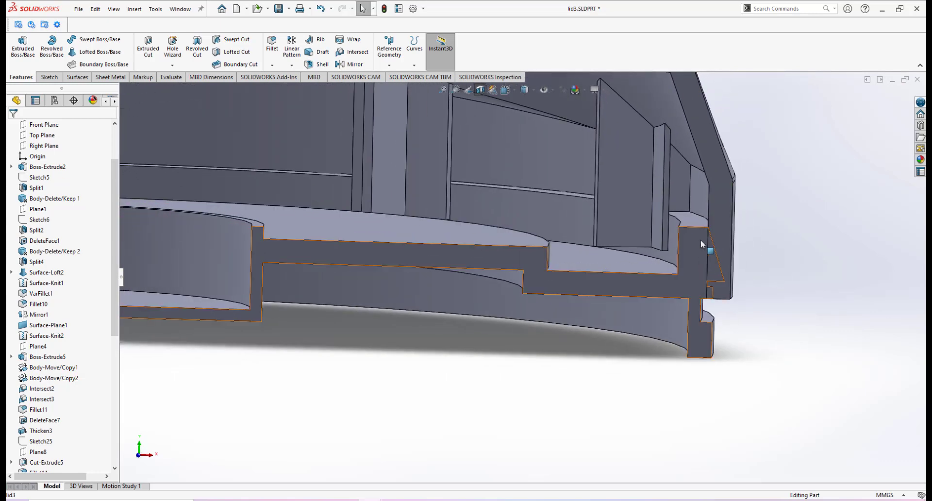
middle_click_drag(660, 203, 616, 240, "ctrl")
scroll(631, 274, "up", 2)
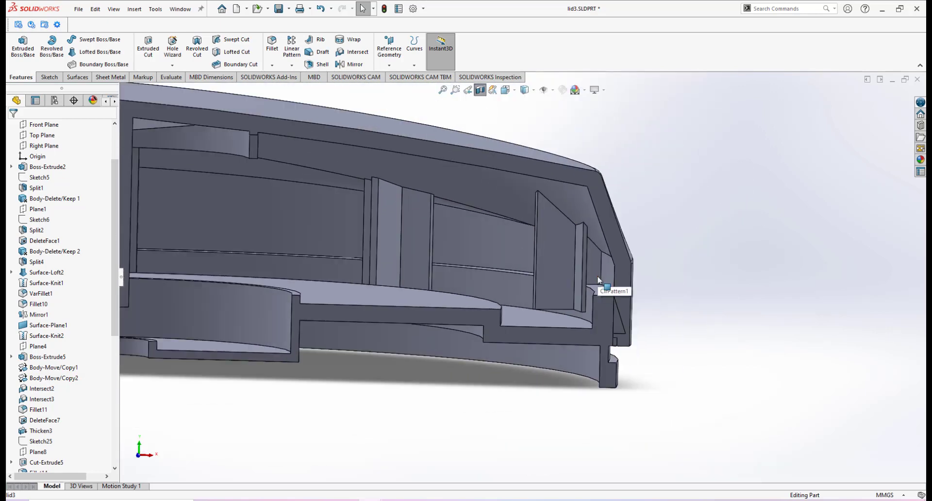
scroll(609, 311, "down", 4)
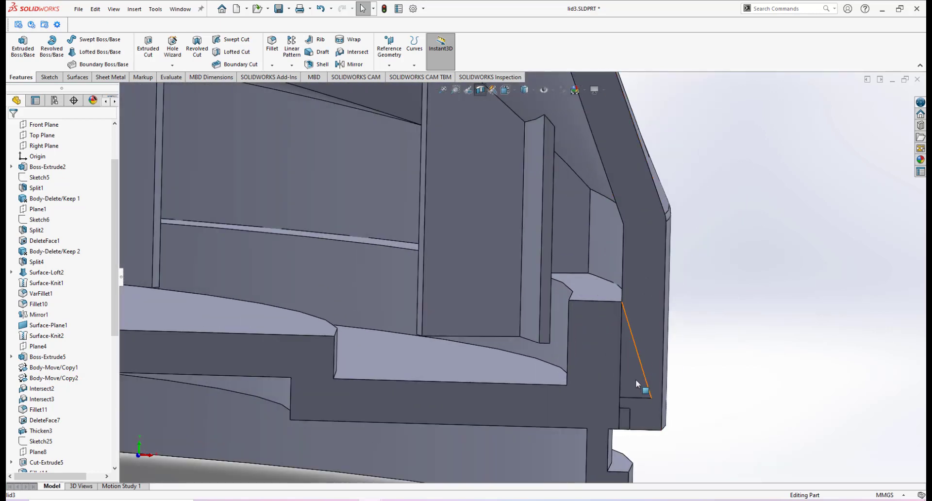
scroll(631, 364, "up", 4)
scroll(394, 278, "up", 4)
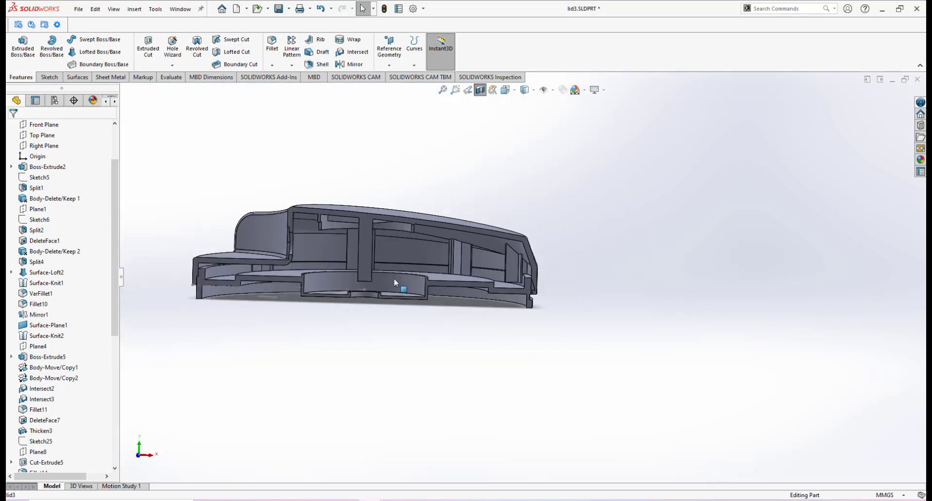
scroll(394, 278, "down", 3)
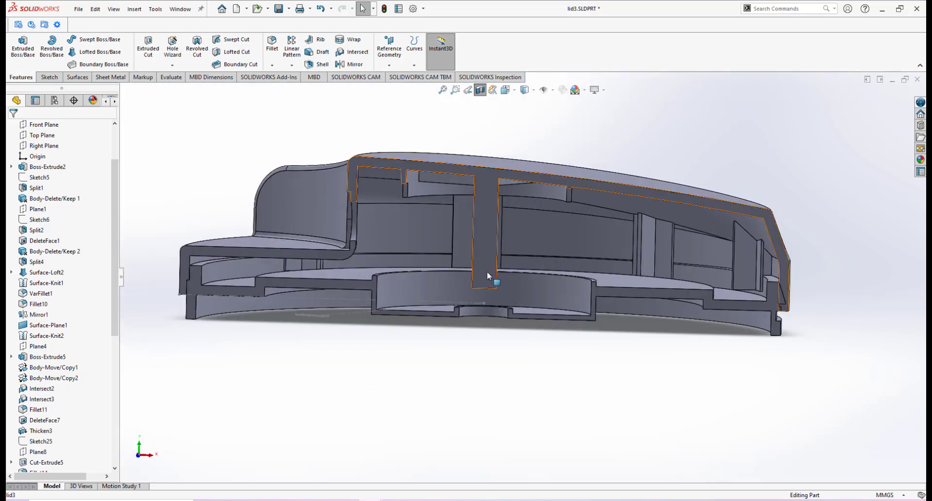
scroll(528, 270, "up", 2)
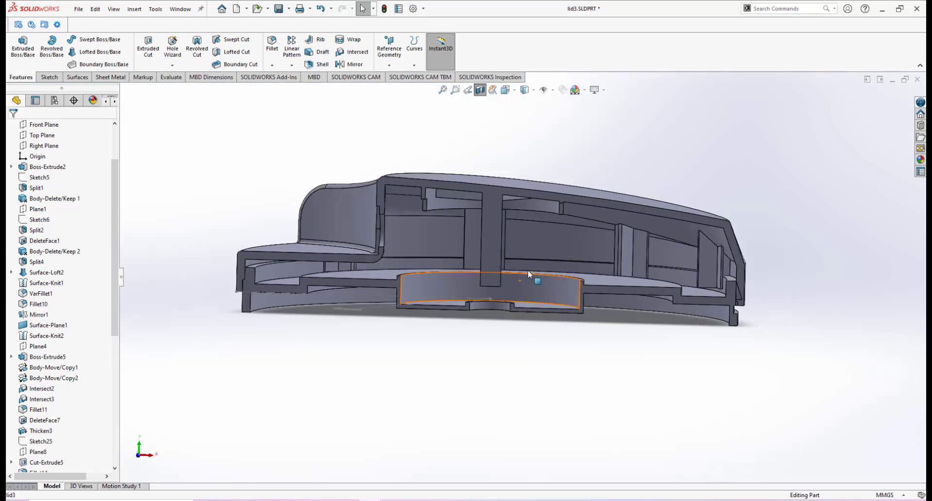
Step: Toggle the section view off and reapply it through the Front Plane
left_click(480, 89)
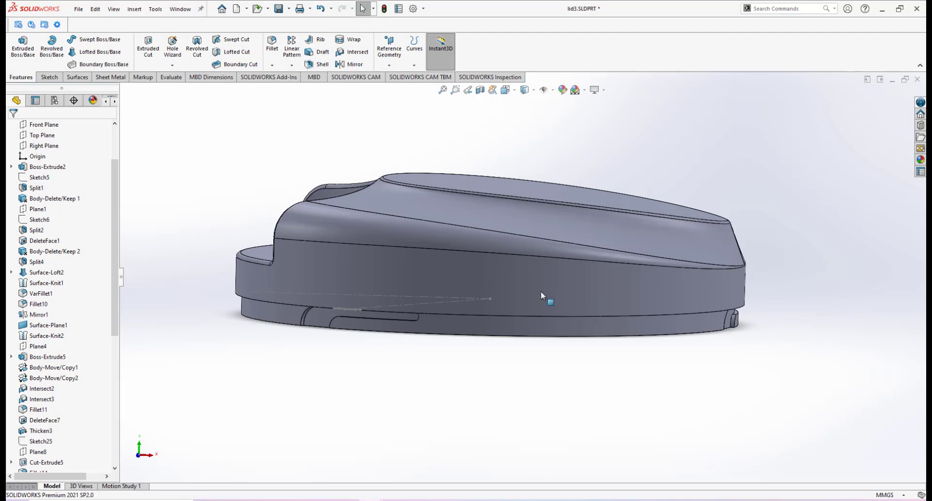
left_click(480, 89)
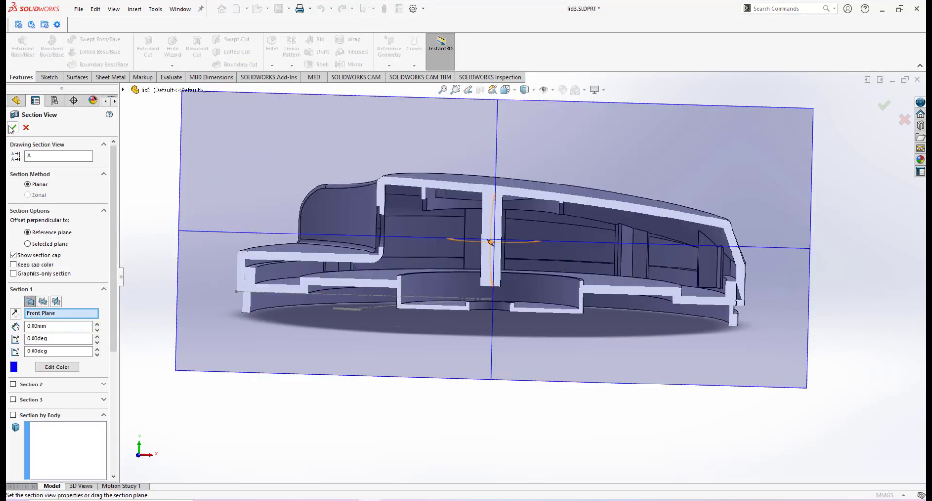
left_click(12, 128)
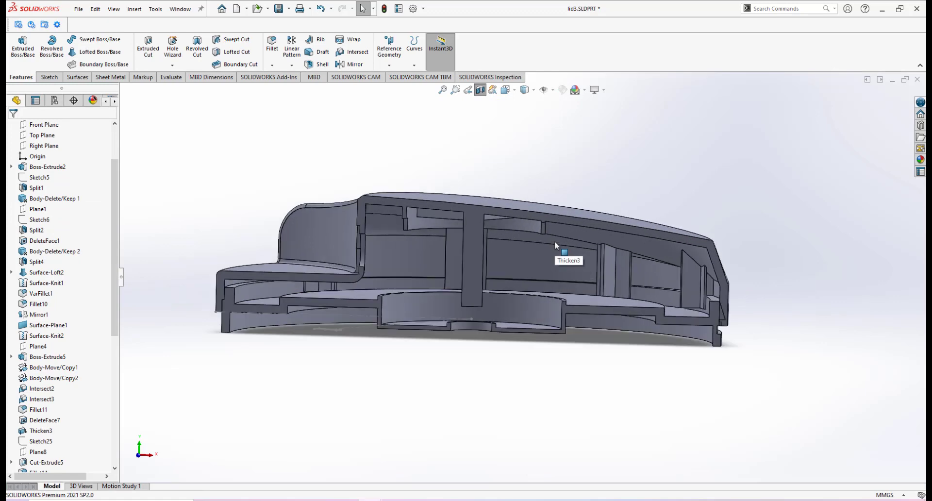
middle_click_drag(573, 243, 580, 219)
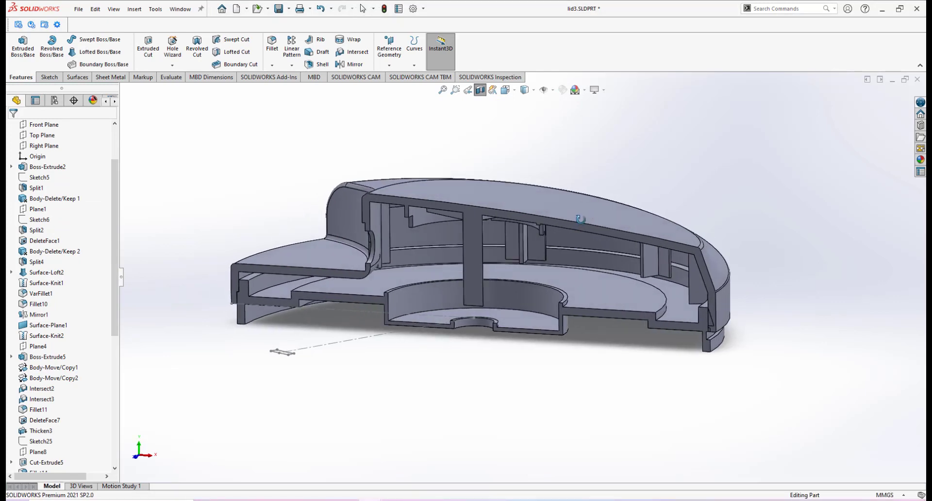
scroll(578, 211, "down", 2)
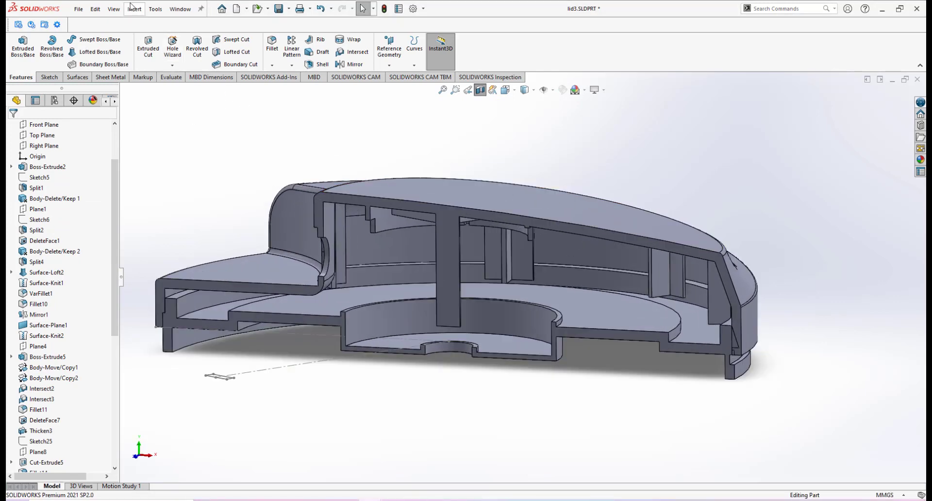
Step: Subtract the mid plate body from the lid body (CirPattern8) using a Combine feature
left_click(132, 8)
mouse_move(147, 50)
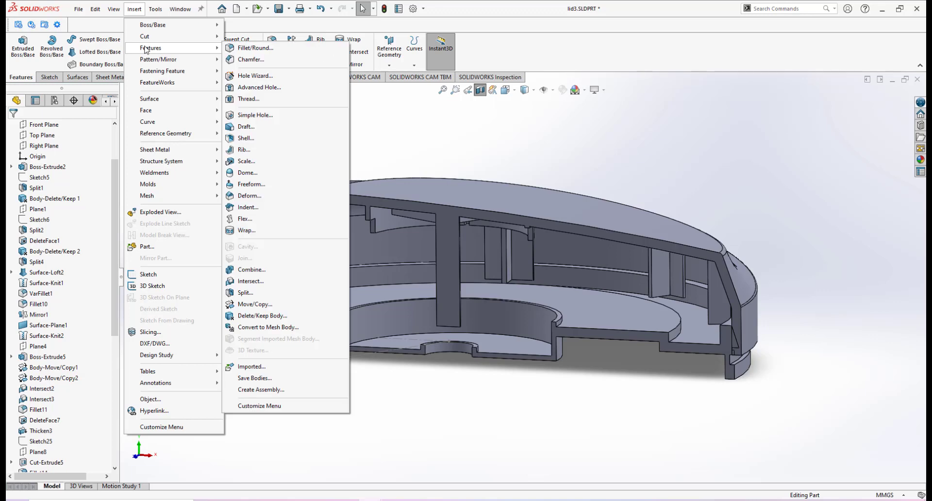
left_click(239, 270)
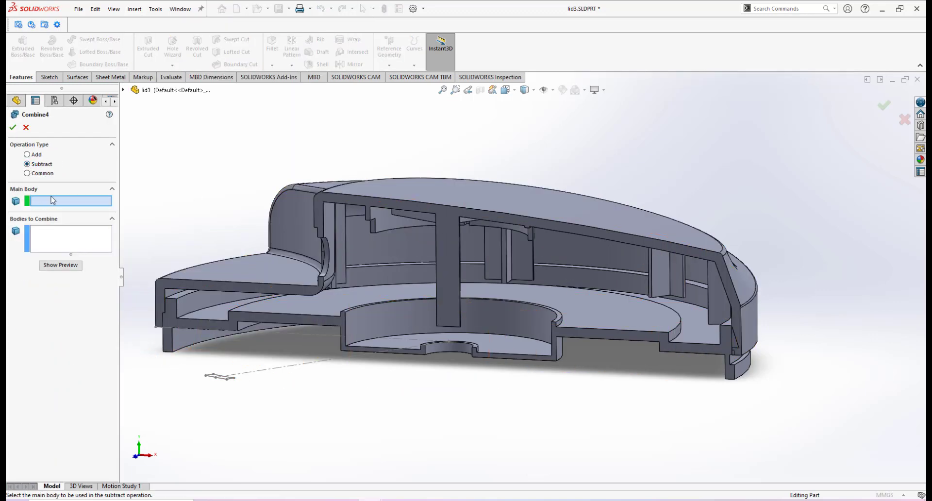
left_click(432, 180)
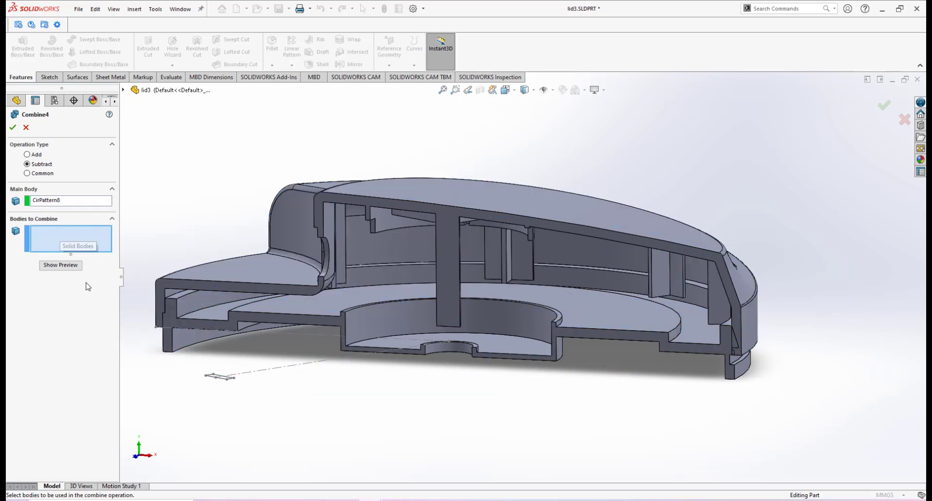
left_click(509, 341)
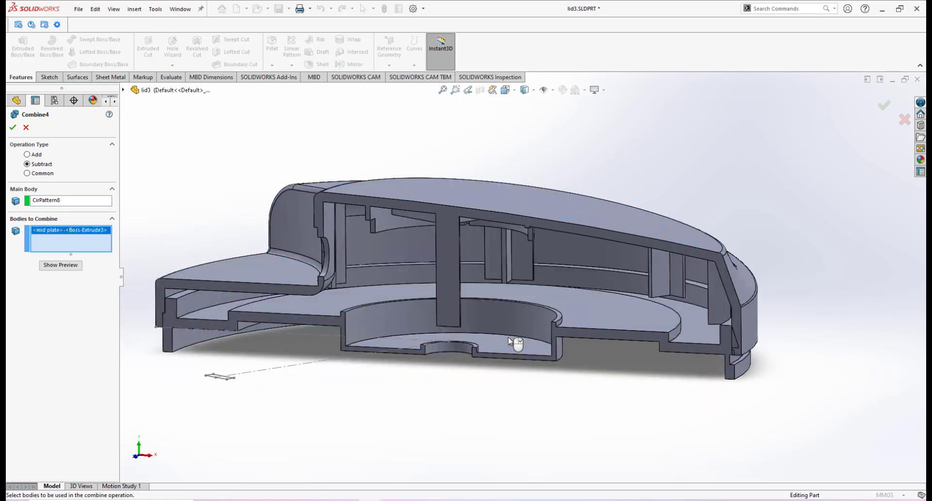
left_click(12, 128)
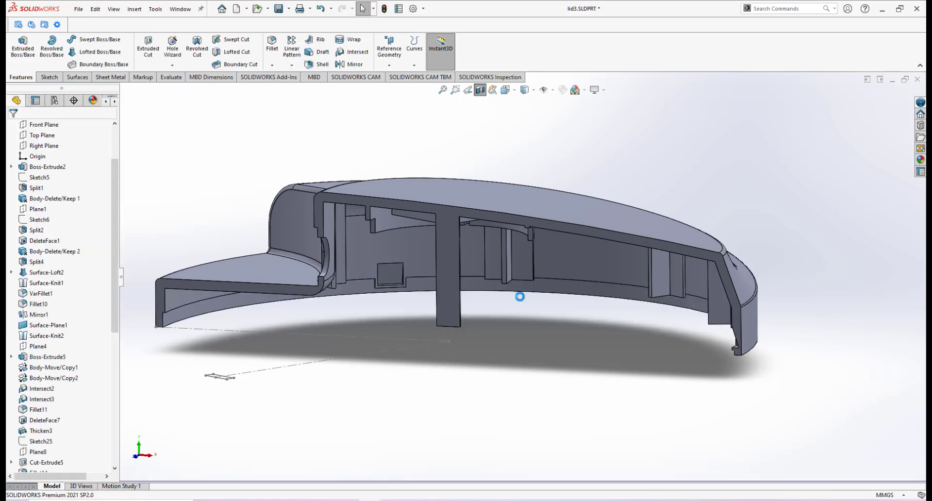
Step: Turn off the section view and inspect the underside of the lid where the mid plate was subtracted
middle_click_drag(599, 305, 641, 293)
scroll(641, 293, "down", 3)
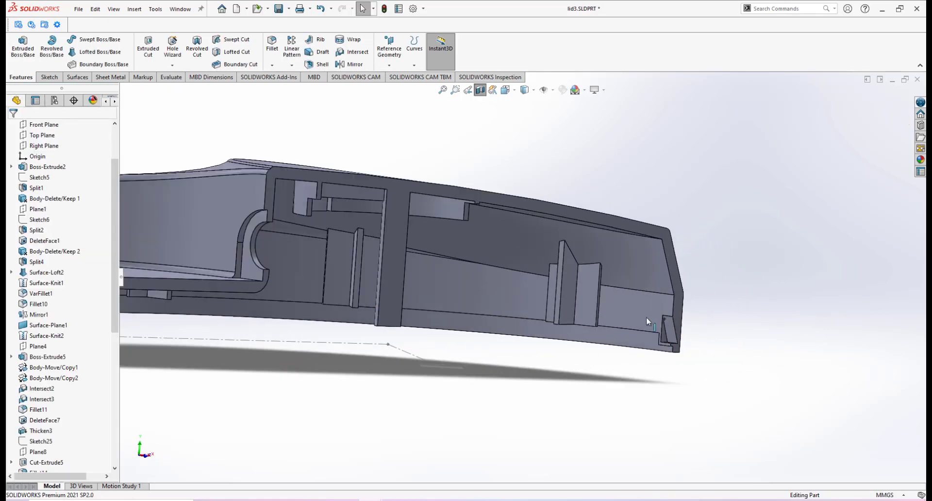
left_click(480, 92)
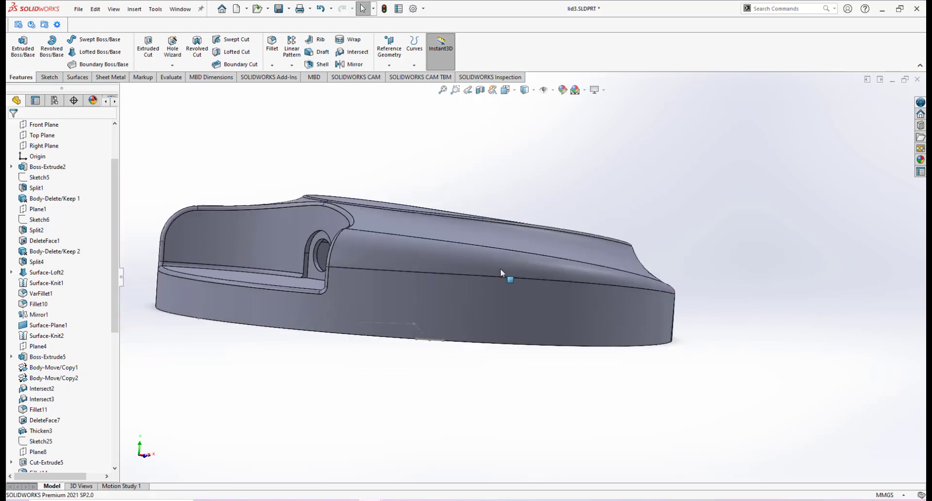
middle_click_drag(501, 269, 464, 370)
scroll(648, 321, "down", 2)
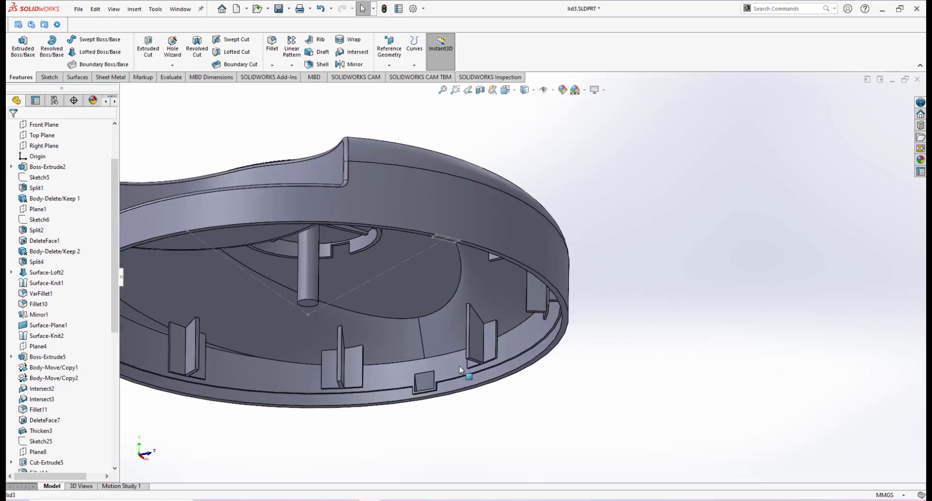
scroll(463, 370, "up", 2)
scroll(442, 324, "down", 5)
scroll(578, 343, "up", 2)
scroll(563, 336, "down", 5)
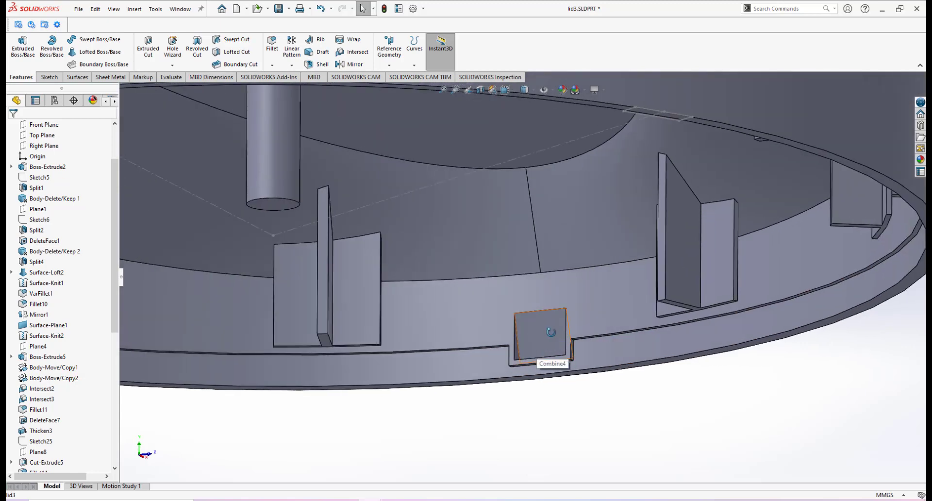
middle_click_drag(550, 332, 712, 257)
scroll(535, 342, "up", 2)
scroll(534, 273, "up", 3)
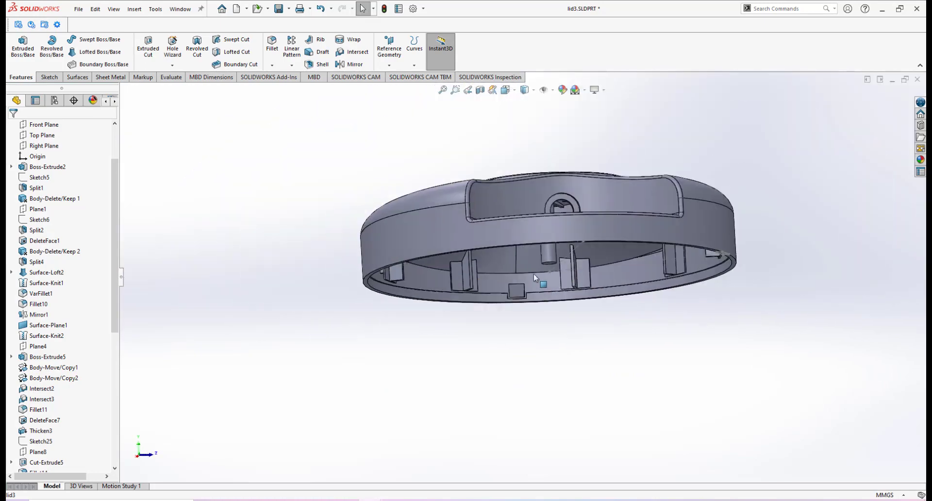
Step: Switch to the isometric view and orbit around the lid to examine its top surface
middle_click_drag(534, 273, 457, 262)
scroll(505, 255, "down", 4)
key("space")
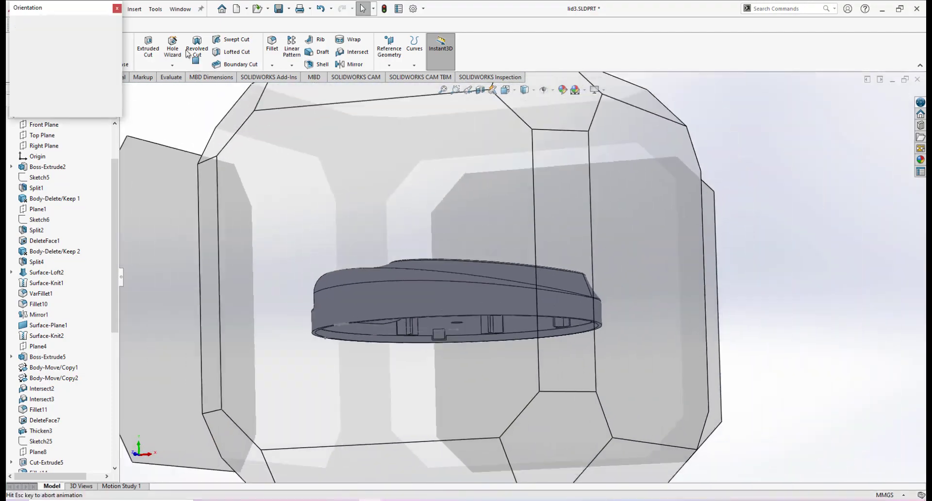
left_click(109, 38)
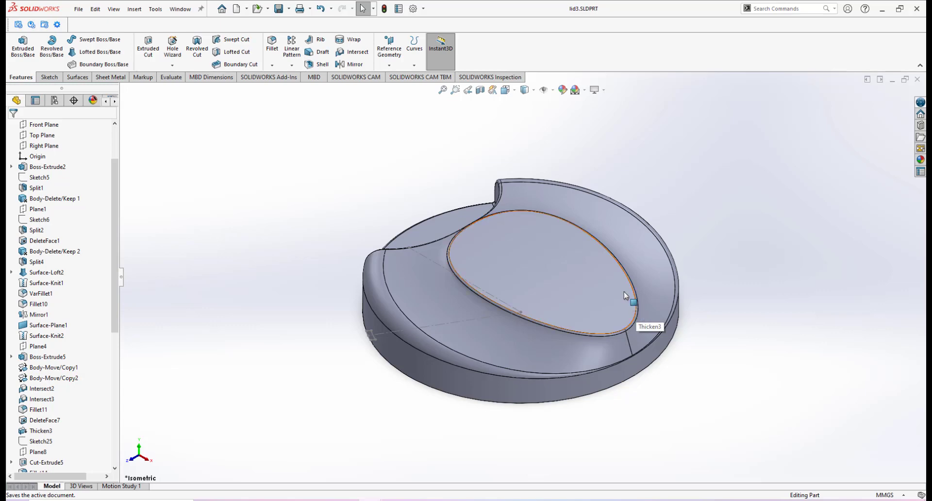
middle_click_drag(624, 296, 519, 305)
scroll(570, 272, "down", 1)
scroll(520, 304, "down", 2)
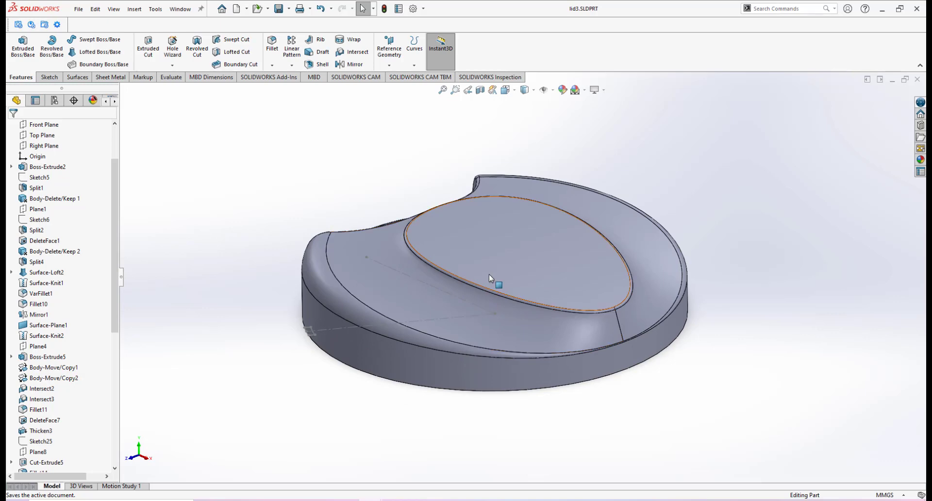
middle_click_drag(488, 274, 485, 254)
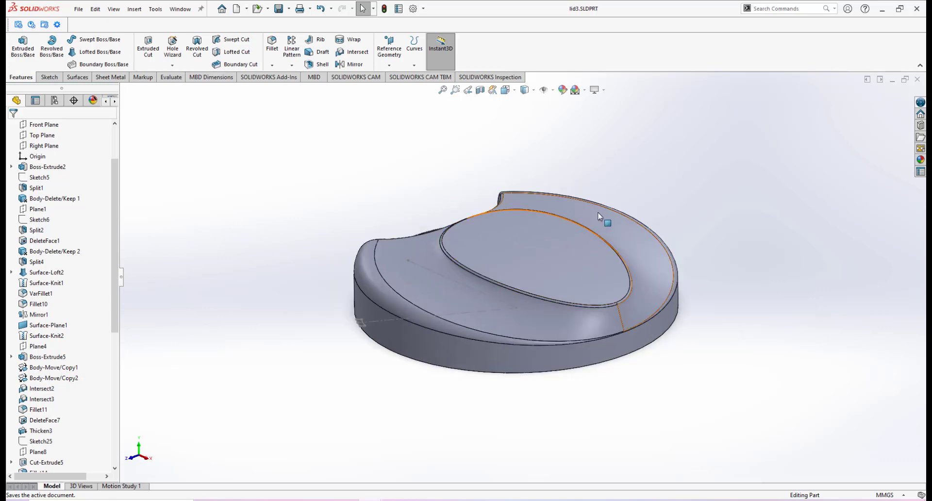